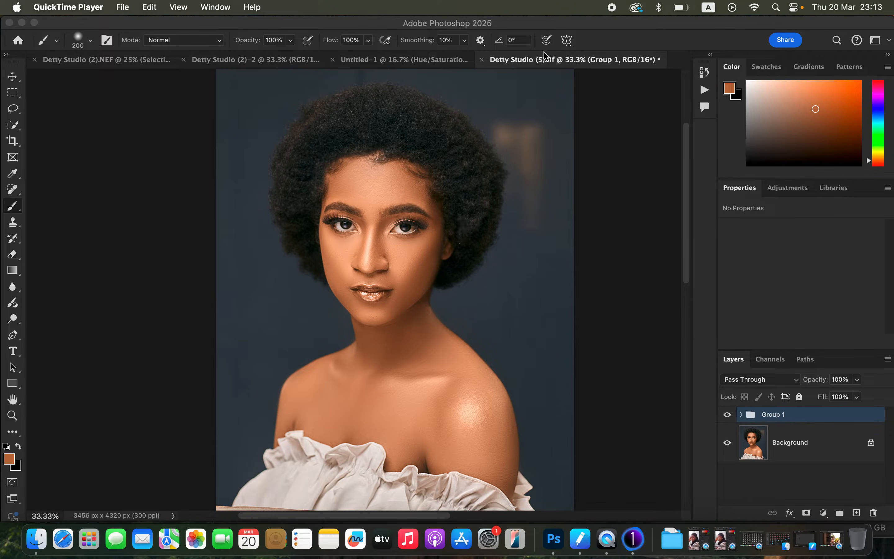
Compare the portrait with and without Group 1 by toggling the group's visibility
{"action": "left_click", "coordinate": [566, 33]}
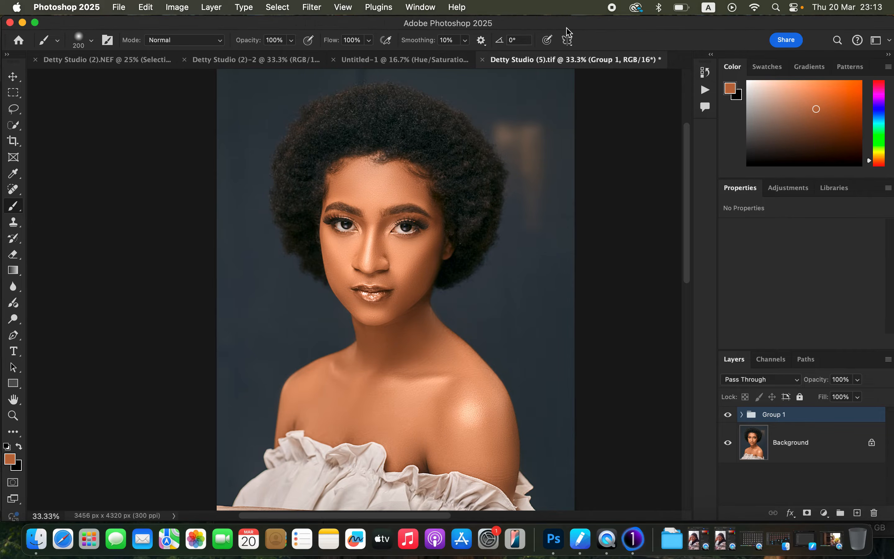
{"action": "left_click", "coordinate": [728, 416]}
{"action": "left_click", "coordinate": [729, 417]}
{"action": "left_click", "coordinate": [729, 417]}
{"action": "left_click", "coordinate": [729, 417]}
Add a Curves adjustment layer above Group 1 and raise the midtones of its RGB curve to brighten the portrait
{"action": "left_click", "coordinate": [824, 512]}
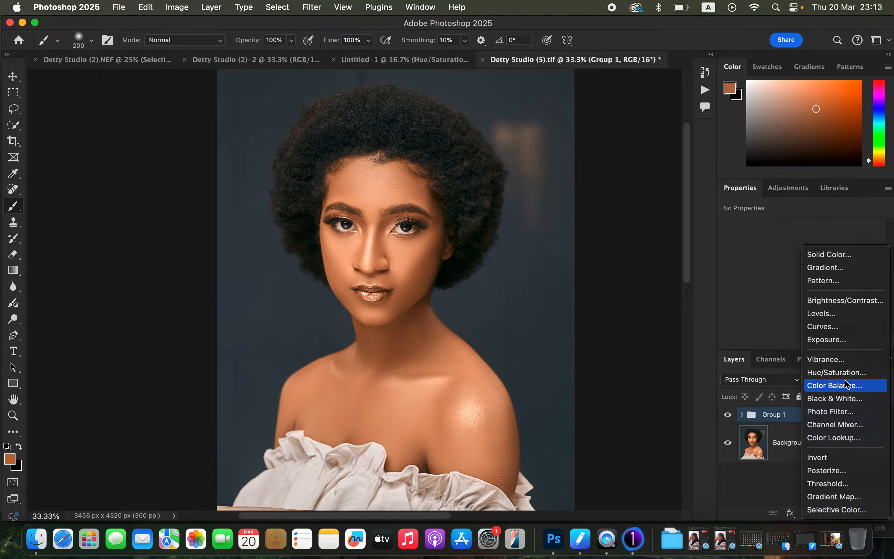
{"action": "left_click", "coordinate": [849, 333]}
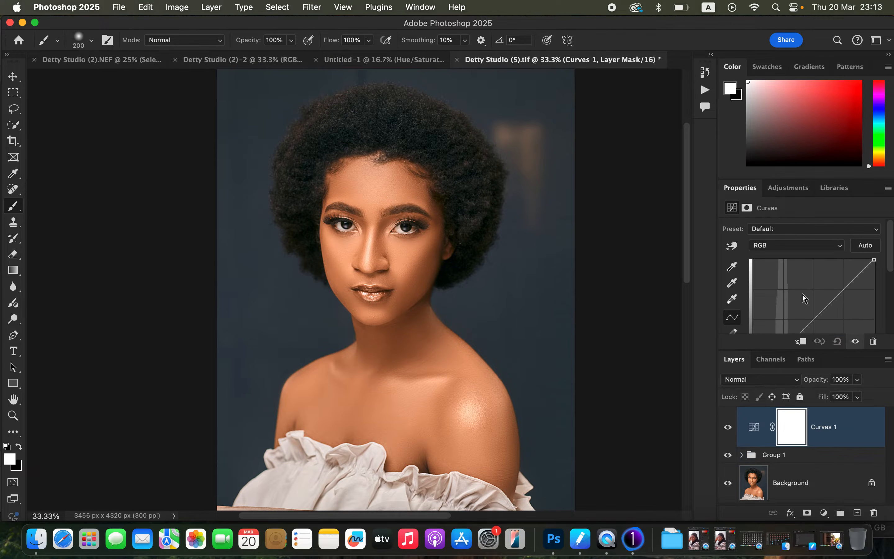
{"action": "scroll", "coordinate": [891, 270], "scroll_direction": "down", "scroll_amount": 3}
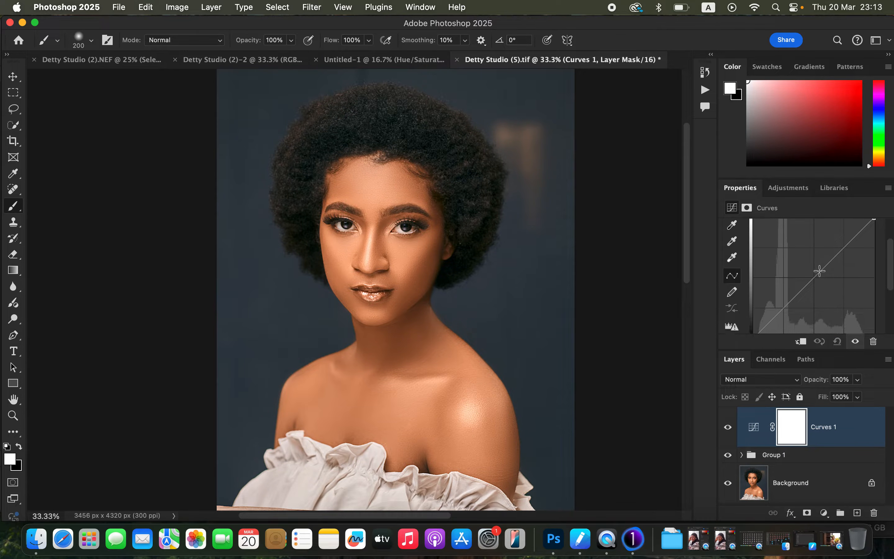
{"action": "left_click", "coordinate": [813, 279]}
{"action": "left_click_drag", "start_coordinate": [813, 278], "coordinate": [805, 271]}
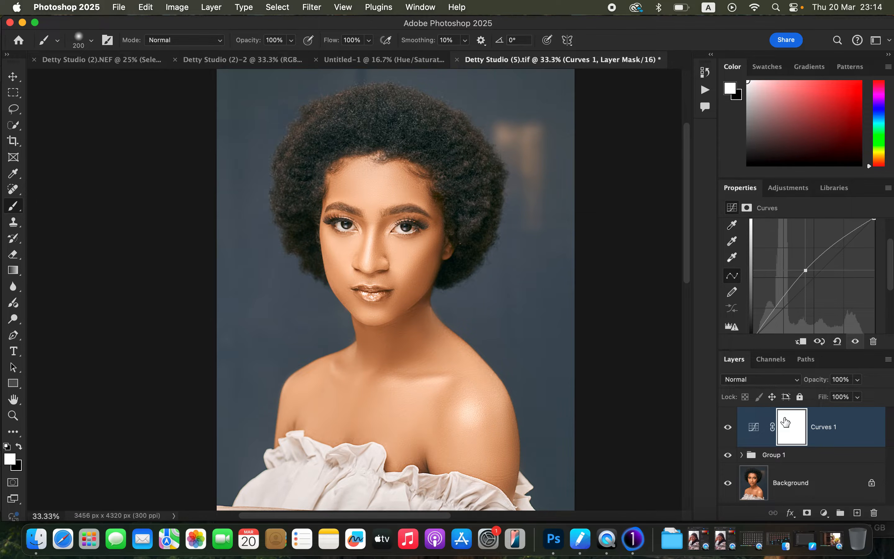
Invert the new Curves layer's mask to black and rename the layer DODGE
{"action": "key", "text": "super+i"}
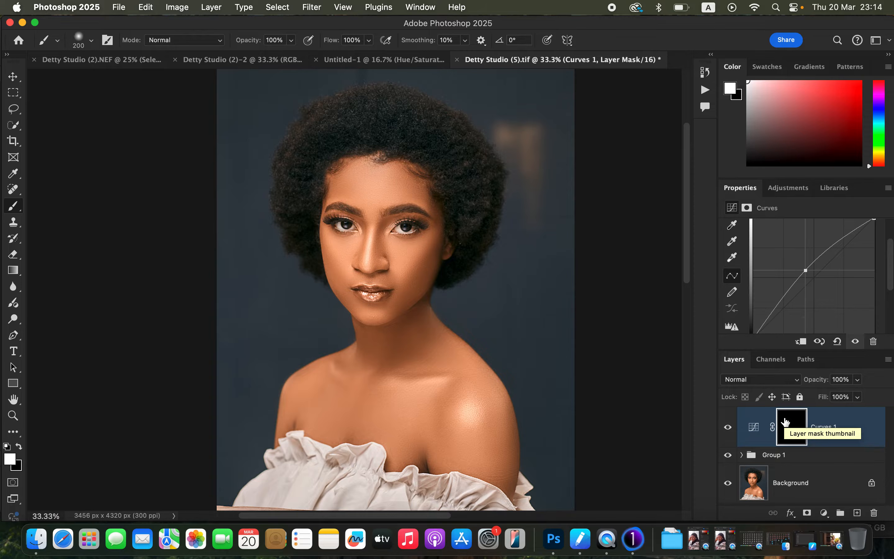
{"action": "double_click", "coordinate": [819, 427]}
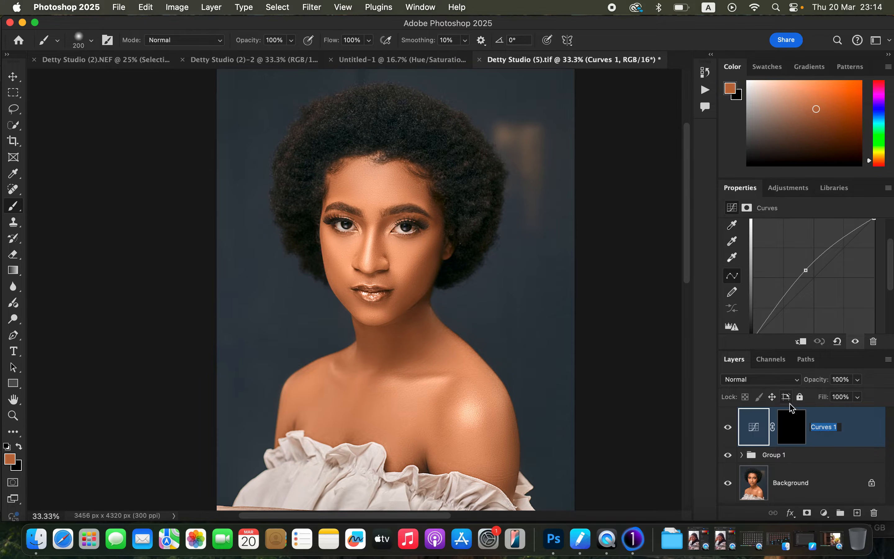
{"action": "type", "text": "DODGE"}
{"action": "key", "text": "Return"}
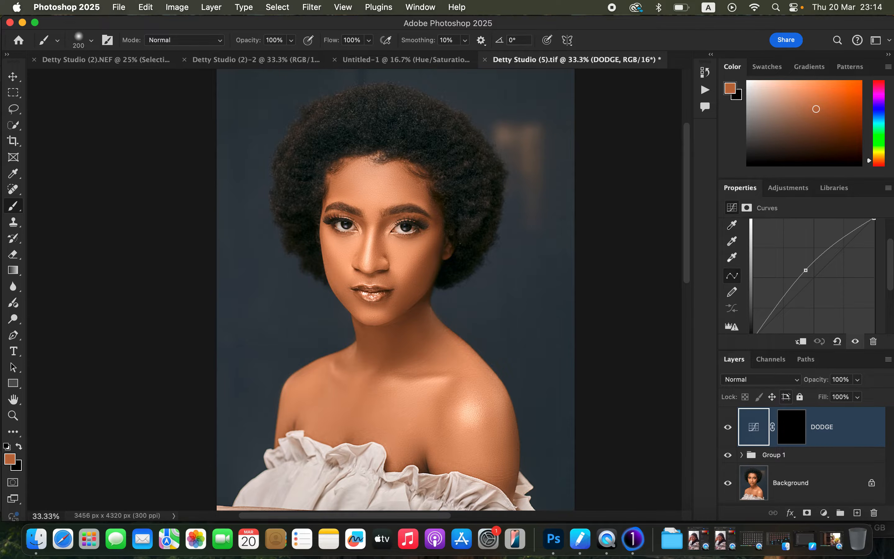
Add a second Curves adjustment layer above DODGE and lower its midtones to darken the portrait
{"action": "left_click", "coordinate": [824, 513]}
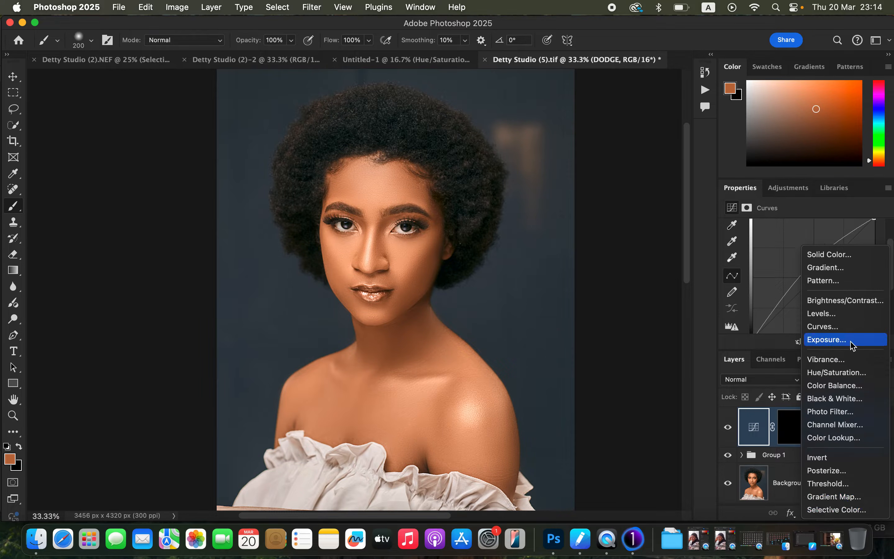
{"action": "left_click", "coordinate": [836, 326]}
{"action": "left_click_drag", "start_coordinate": [811, 277], "coordinate": [821, 283]}
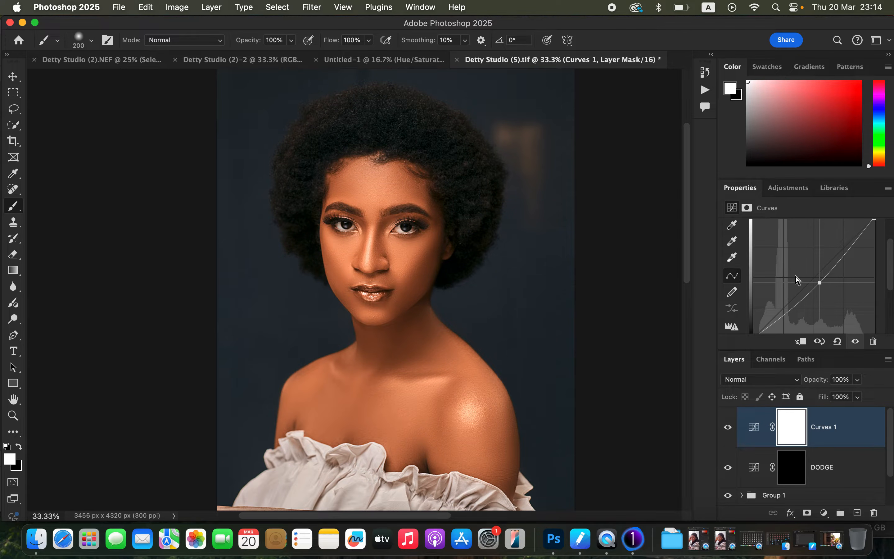
Invert the darkening Curves layer's mask to black and rename the layer BURN
{"action": "key", "text": "super+i"}
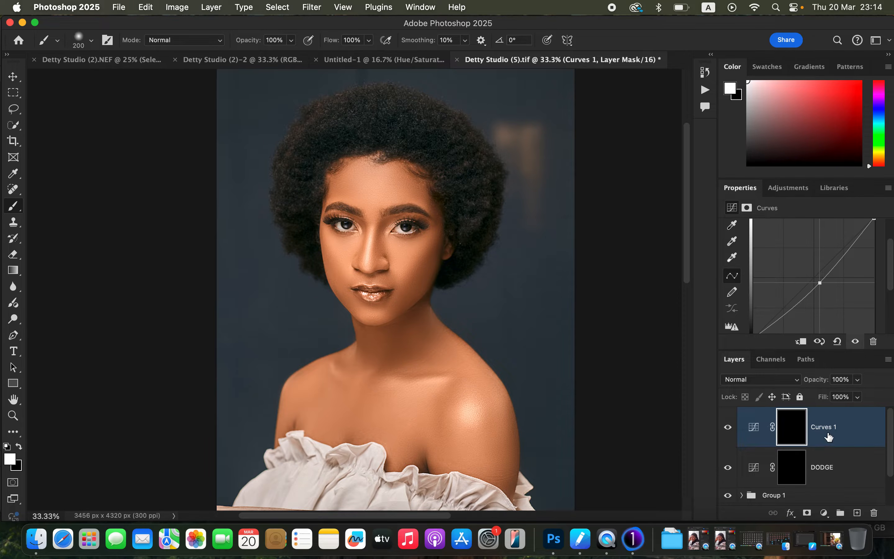
{"action": "double_click", "coordinate": [827, 429]}
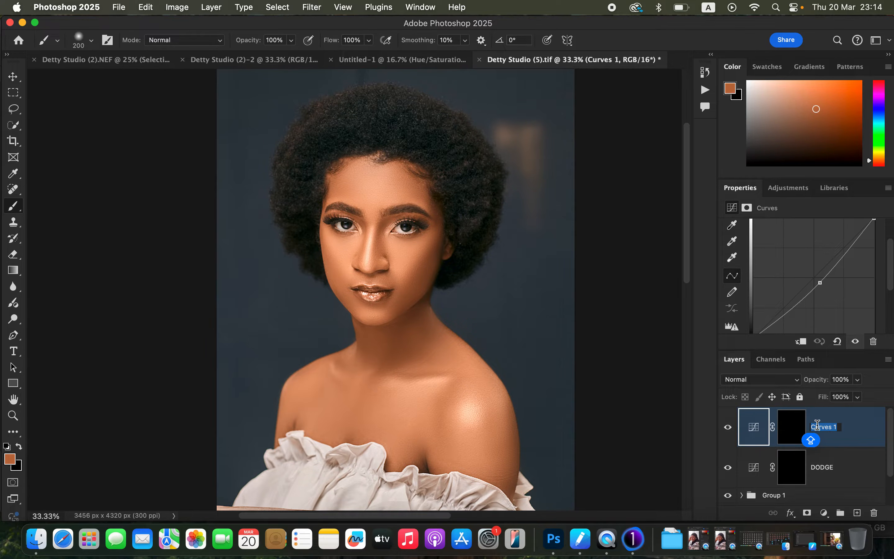
{"action": "type", "text": "BUR"}
{"action": "key", "text": "Caps_Lock"}
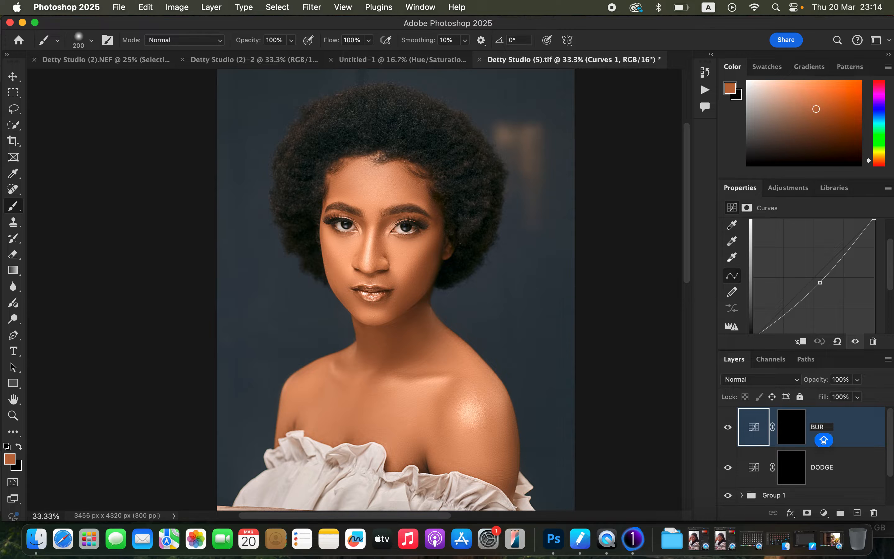
{"action": "type", "text": "N"}
{"action": "key", "text": "Return"}
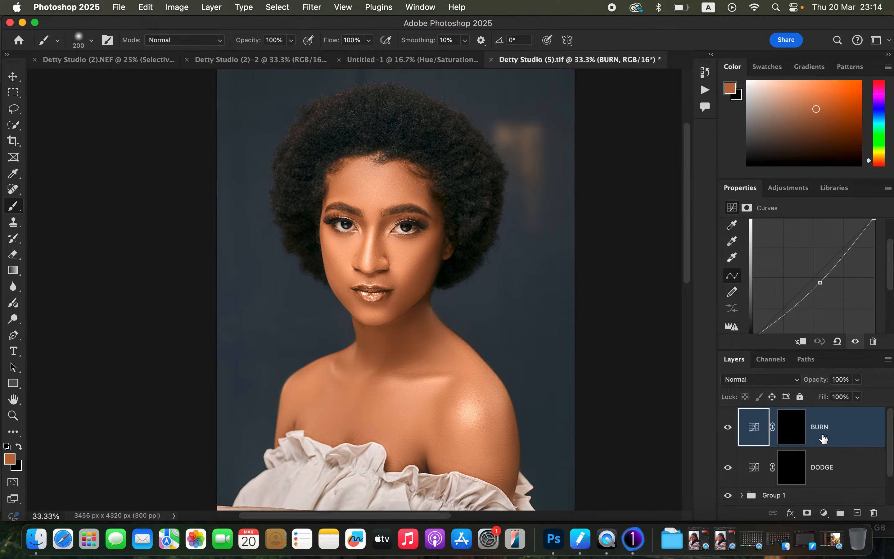
Group the BURN and DODGE layers together and name the group DNB
{"action": "left_click", "coordinate": [854, 477], "text": "shift"}
{"action": "left_click_drag", "start_coordinate": [846, 439], "coordinate": [841, 513]}
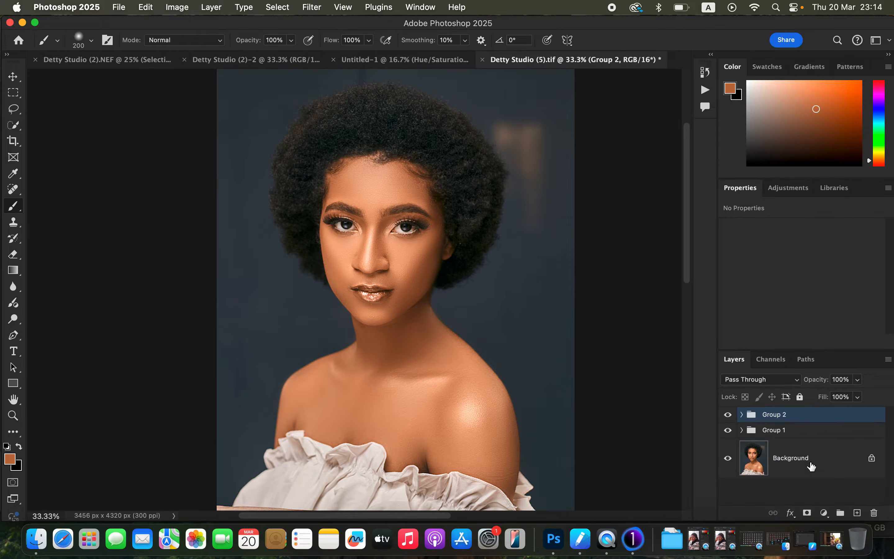
{"action": "double_click", "coordinate": [772, 415]}
{"action": "type", "text": "DNB"}
{"action": "key", "text": "Return"}
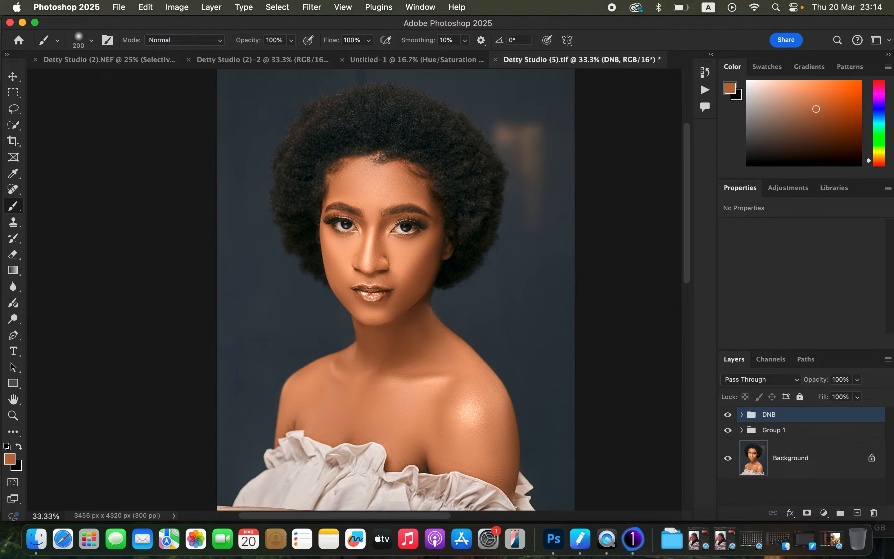
Target the DODGE mask in the DNB group and set up a Soft Round brush with 10% opacity
{"action": "left_click", "coordinate": [742, 414]}
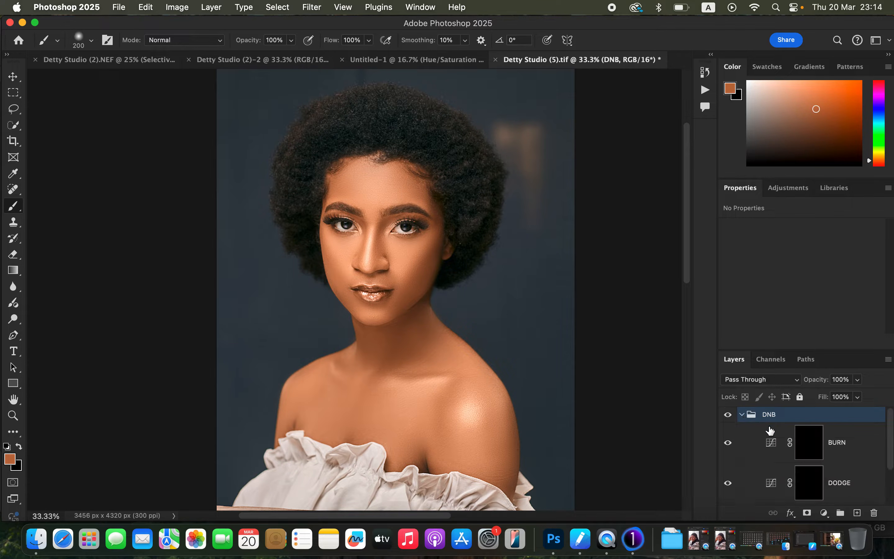
{"action": "left_click", "coordinate": [817, 489]}
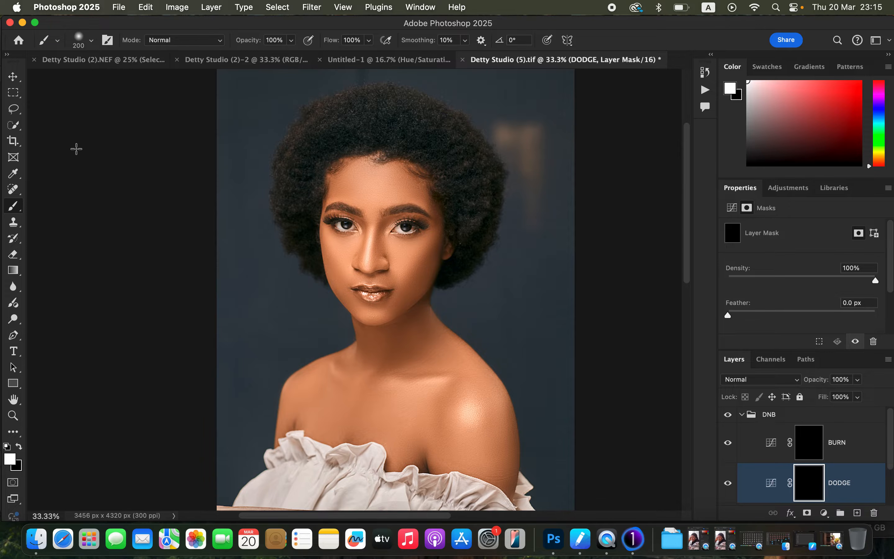
{"action": "right_click", "coordinate": [14, 205]}
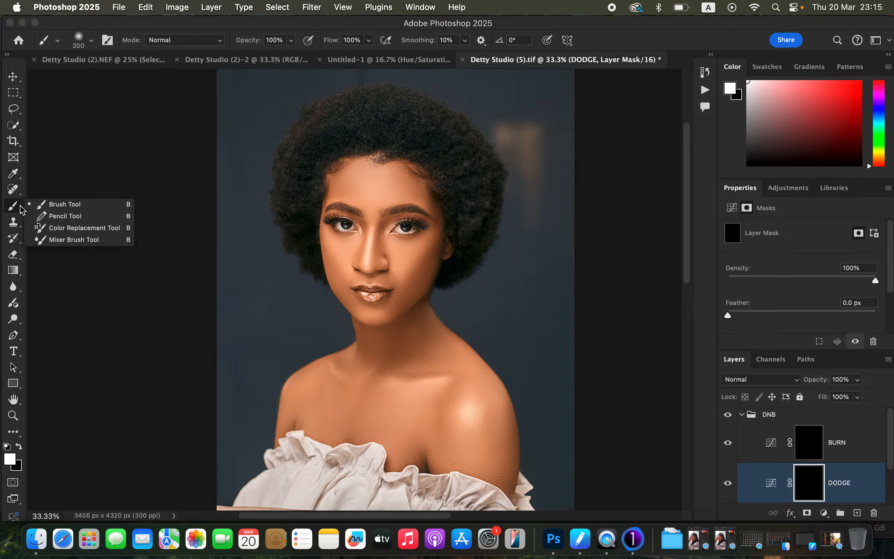
{"action": "left_click", "coordinate": [48, 202]}
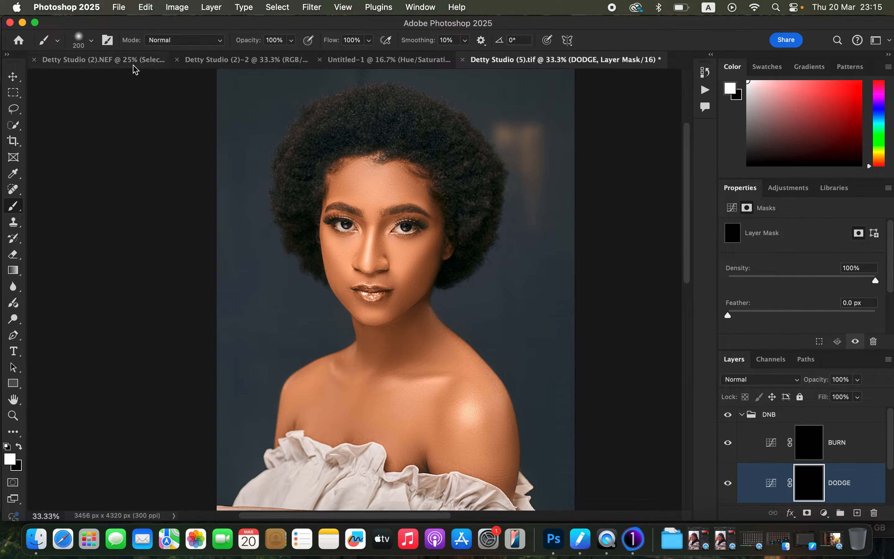
{"action": "left_click", "coordinate": [92, 40]}
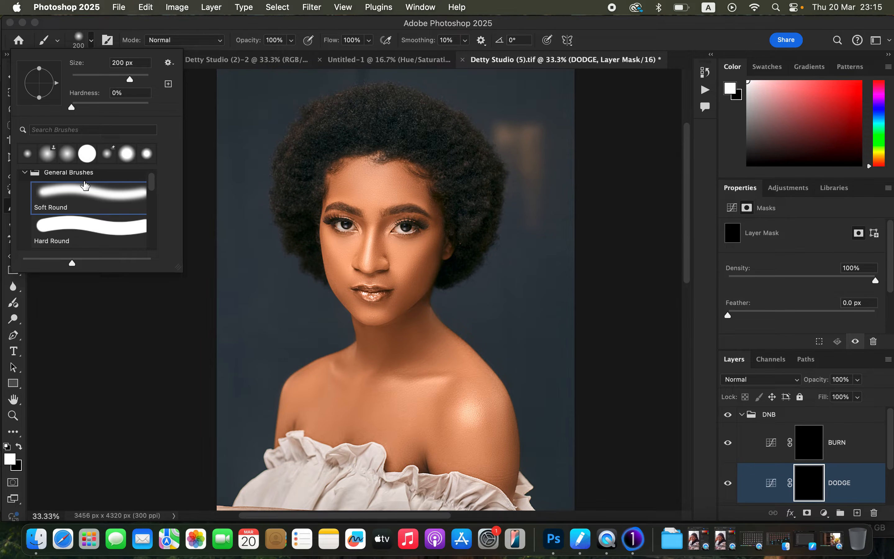
{"action": "left_click", "coordinate": [95, 43]}
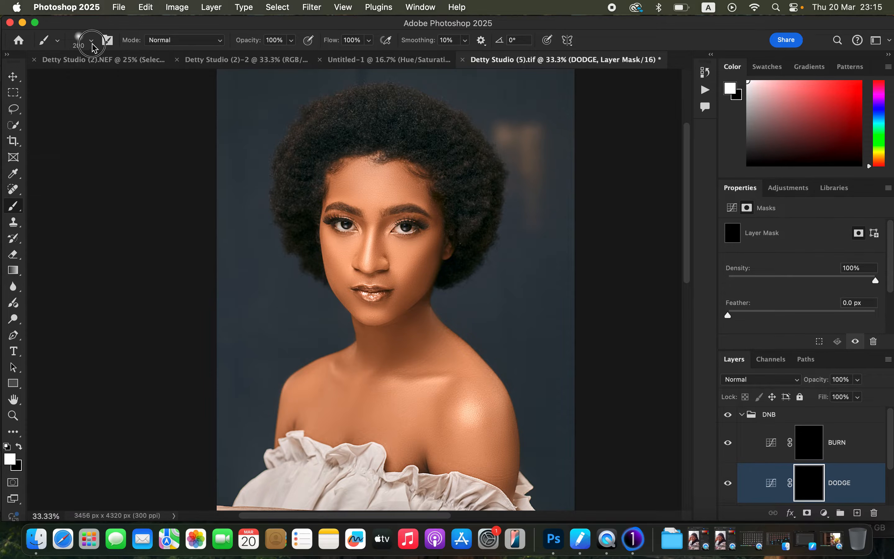
{"action": "left_click", "coordinate": [291, 41]}
{"action": "left_click_drag", "start_coordinate": [265, 62], "coordinate": [240, 60]}
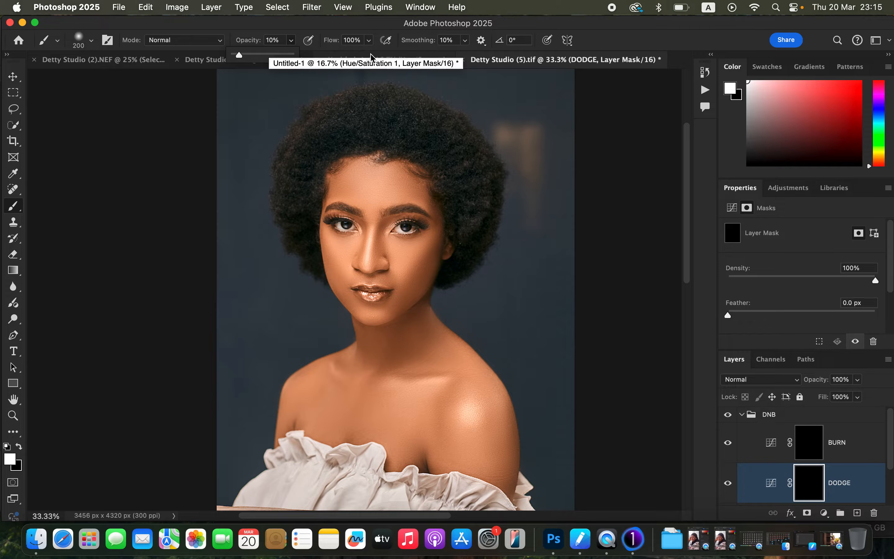
{"action": "left_click", "coordinate": [530, 26]}
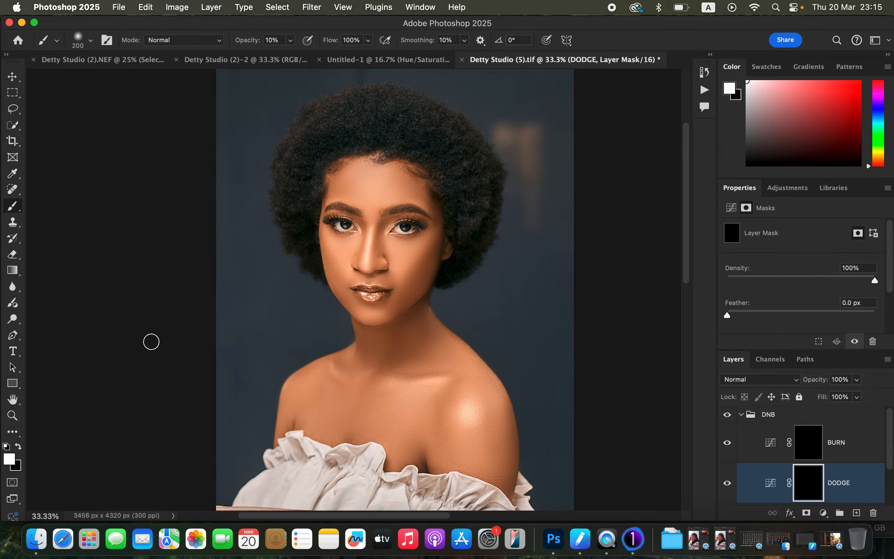
Paint white on the DODGE mask over the under-eye areas, cheeks and chin, adjusting the brush size to each area
{"action": "left_click", "coordinate": [19, 448]}
{"action": "left_click", "coordinate": [19, 448]}
{"action": "key", "text": "bracketright"}
{"action": "mouse_move", "coordinate": [403, 256]}
{"action": "left_mouse_down"}
{"action": "mouse_move", "coordinate": [399, 266]}
{"action": "mouse_move", "coordinate": [397, 251]}
{"action": "mouse_move", "coordinate": [399, 261]}
{"action": "left_mouse_up"}
{"action": "key", "text": "bracketleft"}
{"action": "key", "text": "bracketleft"}
{"action": "key", "text": "bracketleft"}
{"action": "mouse_move", "coordinate": [338, 240]}
{"action": "left_mouse_down"}
{"action": "mouse_move", "coordinate": [340, 253]}
{"action": "mouse_move", "coordinate": [349, 244]}
{"action": "mouse_move", "coordinate": [340, 245]}
{"action": "mouse_move", "coordinate": [341, 260]}
{"action": "mouse_move", "coordinate": [334, 245]}
{"action": "left_mouse_up"}
{"action": "mouse_move", "coordinate": [342, 261]}
{"action": "left_mouse_down"}
{"action": "mouse_move", "coordinate": [331, 237]}
{"action": "mouse_move", "coordinate": [350, 242]}
{"action": "mouse_move", "coordinate": [330, 242]}
{"action": "mouse_move", "coordinate": [346, 254]}
{"action": "left_mouse_up"}
{"action": "mouse_move", "coordinate": [385, 312]}
{"action": "left_mouse_down"}
{"action": "mouse_move", "coordinate": [365, 313]}
{"action": "mouse_move", "coordinate": [394, 305]}
{"action": "left_mouse_up"}
Enlarge the brush and paint white on the DODGE mask over the forehead, shoulders and collarbone highlights
{"action": "key", "text": "bracketright"}
{"action": "key", "text": "bracketright"}
{"action": "key", "text": "bracketright"}
{"action": "mouse_move", "coordinate": [370, 186]}
{"action": "left_mouse_down"}
{"action": "mouse_move", "coordinate": [377, 179]}
{"action": "mouse_move", "coordinate": [378, 192]}
{"action": "mouse_move", "coordinate": [387, 181]}
{"action": "mouse_move", "coordinate": [359, 182]}
{"action": "mouse_move", "coordinate": [378, 184]}
{"action": "mouse_move", "coordinate": [365, 190]}
{"action": "mouse_move", "coordinate": [369, 196]}
{"action": "left_mouse_up"}
{"action": "left_click_drag", "start_coordinate": [480, 418], "coordinate": [468, 414]}
{"action": "mouse_move", "coordinate": [431, 384]}
{"action": "left_mouse_down"}
{"action": "mouse_move", "coordinate": [396, 387]}
{"action": "mouse_move", "coordinate": [426, 382]}
{"action": "left_mouse_up"}
{"action": "left_click_drag", "start_coordinate": [462, 410], "coordinate": [468, 417]}
{"action": "left_click_drag", "start_coordinate": [337, 369], "coordinate": [335, 373]}
Paint white on the BURN mask along the cheek contours, forehead edges and jawline with a smaller brush
{"action": "left_click", "coordinate": [814, 456]}
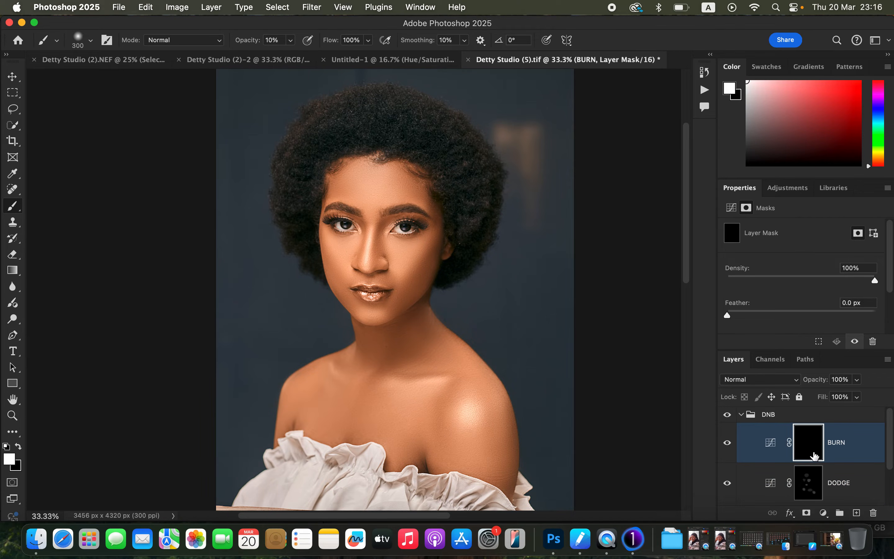
{"action": "key", "text": "bracketleft"}
{"action": "mouse_move", "coordinate": [435, 247]}
{"action": "left_mouse_down"}
{"action": "mouse_move", "coordinate": [407, 279]}
{"action": "mouse_move", "coordinate": [434, 252]}
{"action": "mouse_move", "coordinate": [379, 285]}
{"action": "left_mouse_up"}
{"action": "mouse_move", "coordinate": [326, 258]}
{"action": "left_mouse_down"}
{"action": "mouse_move", "coordinate": [325, 248]}
{"action": "mouse_move", "coordinate": [334, 270]}
{"action": "left_mouse_up"}
{"action": "mouse_move", "coordinate": [344, 176]}
{"action": "left_mouse_down"}
{"action": "mouse_move", "coordinate": [328, 192]}
{"action": "mouse_move", "coordinate": [335, 185]}
{"action": "left_mouse_up"}
{"action": "mouse_move", "coordinate": [409, 171]}
{"action": "left_mouse_down"}
{"action": "mouse_move", "coordinate": [424, 198]}
{"action": "mouse_move", "coordinate": [413, 175]}
{"action": "mouse_move", "coordinate": [414, 189]}
{"action": "mouse_move", "coordinate": [405, 185]}
{"action": "mouse_move", "coordinate": [422, 197]}
{"action": "mouse_move", "coordinate": [414, 179]}
{"action": "left_mouse_up"}
{"action": "left_click_drag", "start_coordinate": [410, 295], "coordinate": [404, 296]}
Paint white on the BURN mask over the shoulder with a larger brush, and over the collarbone and cheek with a smaller one
{"action": "key", "text": "bracketright"}
{"action": "key", "text": "bracketright"}
{"action": "mouse_move", "coordinate": [445, 412]}
{"action": "left_mouse_down"}
{"action": "mouse_move", "coordinate": [443, 399]}
{"action": "mouse_move", "coordinate": [435, 435]}
{"action": "left_mouse_up"}
{"action": "left_click_drag", "start_coordinate": [467, 408], "coordinate": [498, 429]}
{"action": "key", "text": "bracketleft"}
{"action": "key", "text": "bracketleft"}
{"action": "key", "text": "bracketleft"}
{"action": "left_click_drag", "start_coordinate": [421, 378], "coordinate": [377, 377]}
{"action": "mouse_move", "coordinate": [429, 259]}
{"action": "left_mouse_down"}
{"action": "mouse_move", "coordinate": [412, 277]}
{"action": "mouse_move", "coordinate": [419, 273]}
{"action": "left_mouse_up"}
Add more white on the DODGE mask under the eye and on the forehead, then compare the image without the DNB group
{"action": "left_click", "coordinate": [812, 487]}
{"action": "mouse_move", "coordinate": [346, 246]}
{"action": "left_mouse_down"}
{"action": "mouse_move", "coordinate": [333, 240]}
{"action": "mouse_move", "coordinate": [339, 253]}
{"action": "mouse_move", "coordinate": [336, 244]}
{"action": "mouse_move", "coordinate": [340, 251]}
{"action": "mouse_move", "coordinate": [354, 241]}
{"action": "left_mouse_up"}
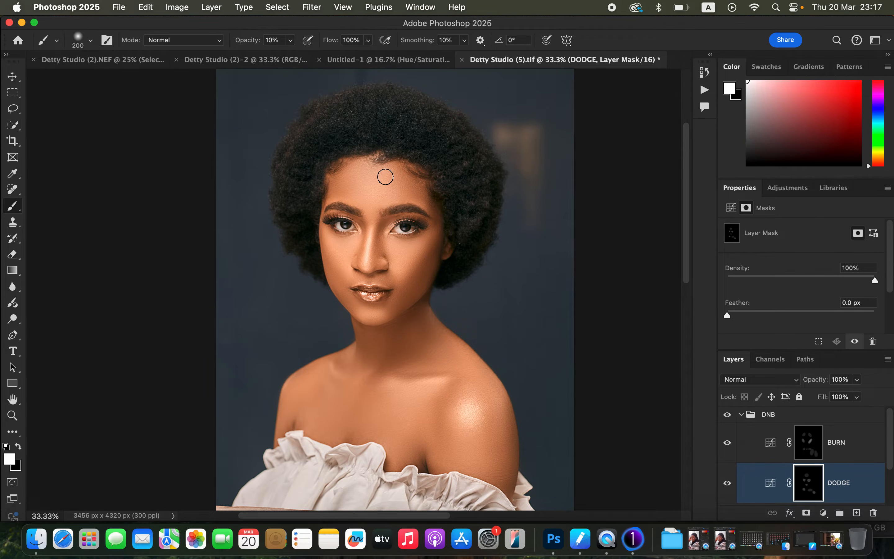
{"action": "key", "text": "bracketright"}
{"action": "key", "text": "bracketright"}
{"action": "key", "text": "bracketright"}
{"action": "mouse_move", "coordinate": [369, 183]}
{"action": "left_mouse_down"}
{"action": "mouse_move", "coordinate": [376, 191]}
{"action": "mouse_move", "coordinate": [362, 180]}
{"action": "mouse_move", "coordinate": [371, 188]}
{"action": "left_mouse_up"}
{"action": "left_click", "coordinate": [727, 417]}
{"action": "left_click", "coordinate": [729, 418]}
Feather the DODGE mask slightly and set the BURN mask's feather to 3.6 px
{"action": "left_click", "coordinate": [422, 7]}
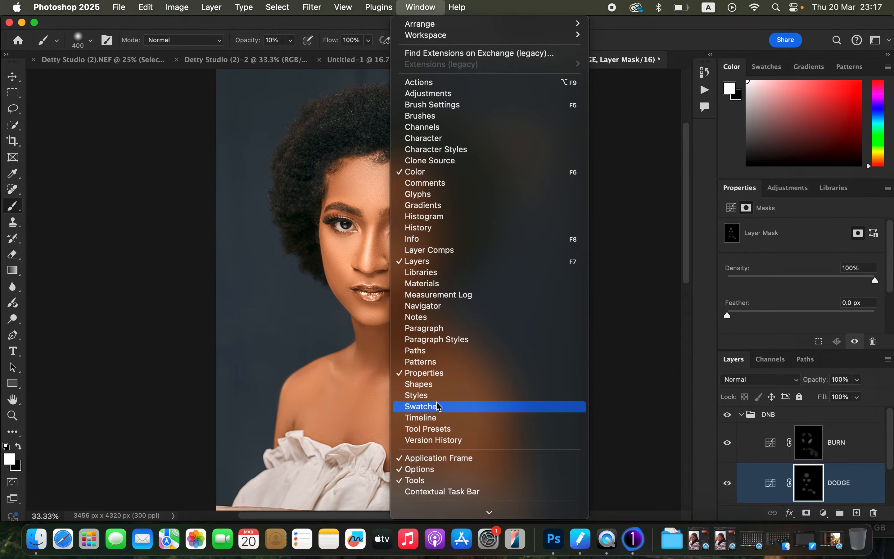
{"action": "left_click", "coordinate": [638, 40]}
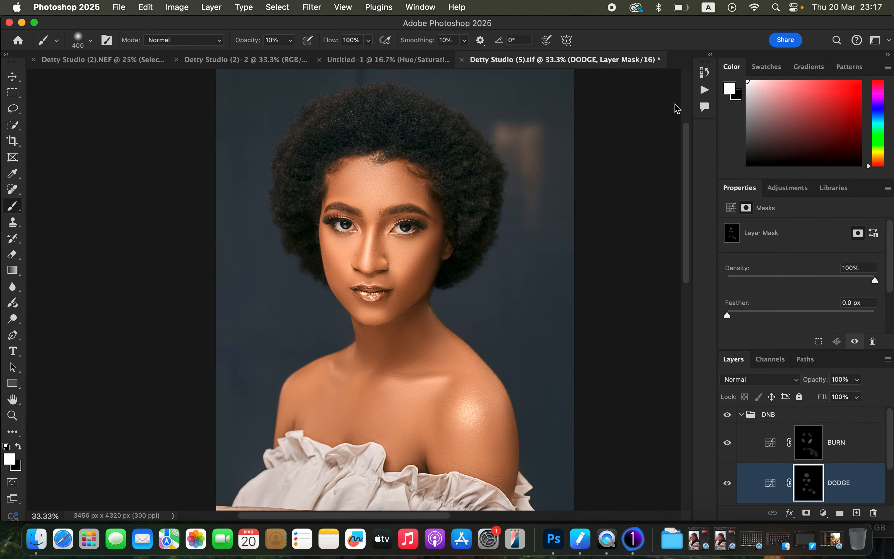
{"action": "left_click_drag", "start_coordinate": [736, 316], "coordinate": [759, 318]}
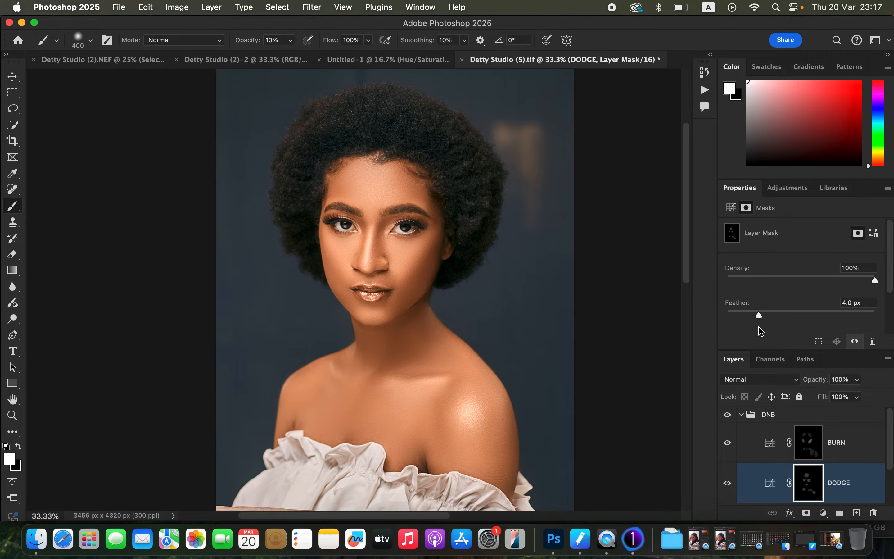
{"action": "left_click", "coordinate": [805, 447]}
{"action": "left_click_drag", "start_coordinate": [759, 318], "coordinate": [756, 318]}
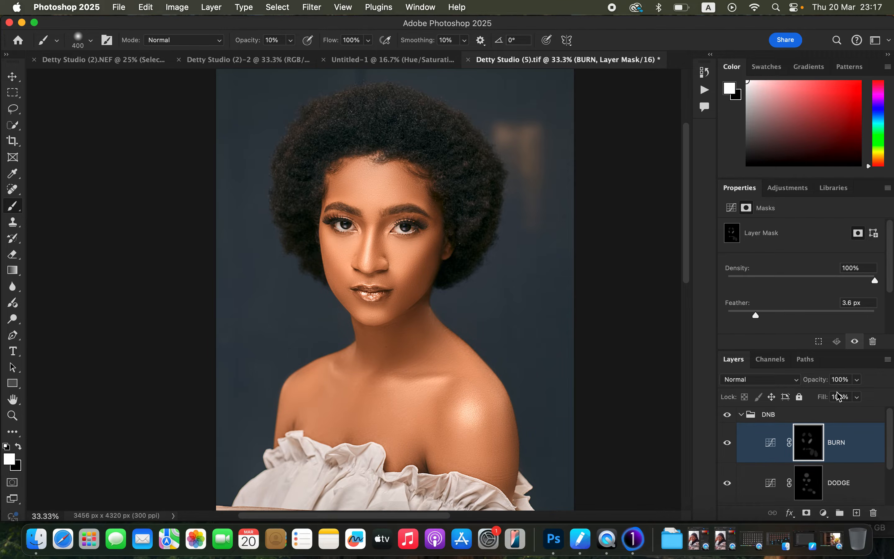
Set the whole DNB group's opacity to 92% and check its effect by toggling its visibility
{"action": "mouse_move", "coordinate": [858, 380]}
{"action": "left_mouse_down"}
{"action": "mouse_move", "coordinate": [842, 395]}
{"action": "mouse_move", "coordinate": [857, 394]}
{"action": "mouse_move", "coordinate": [850, 394]}
{"action": "left_mouse_up"}
{"action": "left_click", "coordinate": [855, 482]}
{"action": "left_click", "coordinate": [741, 415]}
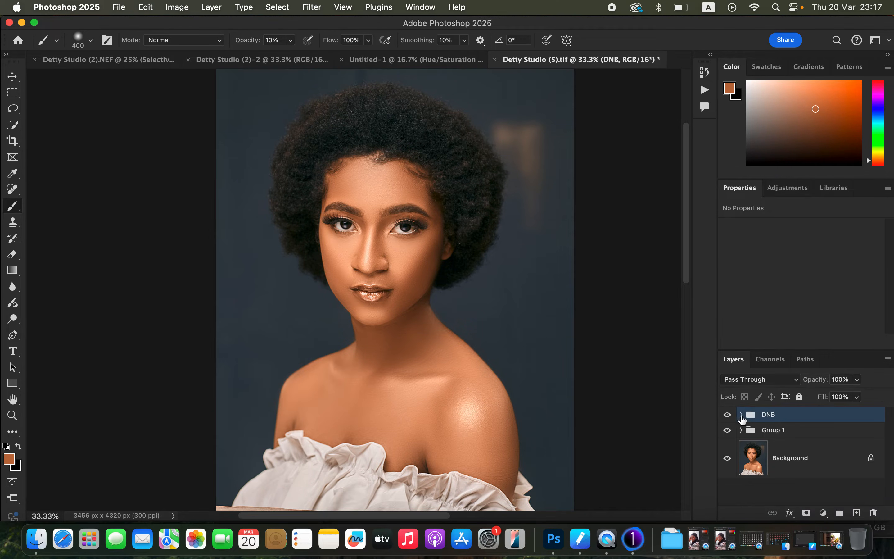
{"action": "left_click_drag", "start_coordinate": [858, 380], "coordinate": [850, 399]}
{"action": "left_click", "coordinate": [731, 422]}
Paint white on the BURN mask at the inner eye beside the nose bridge with a 90 px brush, then collapse the DNB group
{"action": "left_click", "coordinate": [741, 415]}
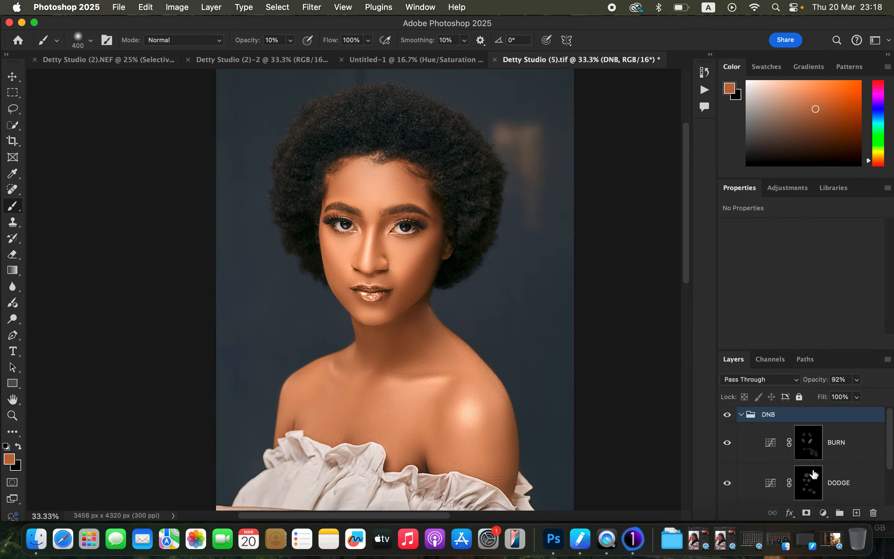
{"action": "left_click", "coordinate": [808, 449]}
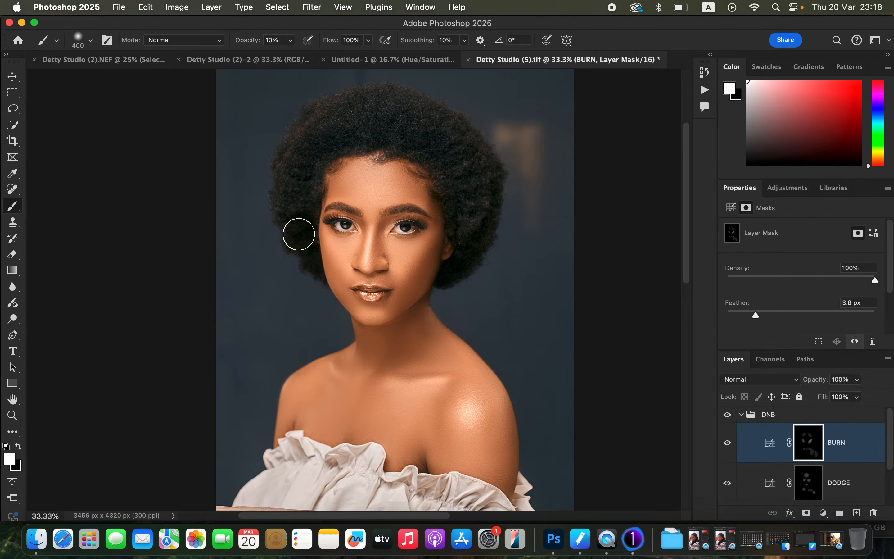
{"action": "key", "text": "bracketleft"}
{"action": "key", "text": "bracketleft"}
{"action": "key", "text": "bracketleft"}
{"action": "mouse_move", "coordinate": [389, 223]}
{"action": "left_mouse_down"}
{"action": "mouse_move", "coordinate": [374, 258]}
{"action": "mouse_move", "coordinate": [383, 227]}
{"action": "mouse_move", "coordinate": [375, 253]}
{"action": "mouse_move", "coordinate": [357, 223]}
{"action": "mouse_move", "coordinate": [360, 259]}
{"action": "mouse_move", "coordinate": [385, 228]}
{"action": "mouse_move", "coordinate": [375, 264]}
{"action": "mouse_move", "coordinate": [398, 218]}
{"action": "left_mouse_up"}
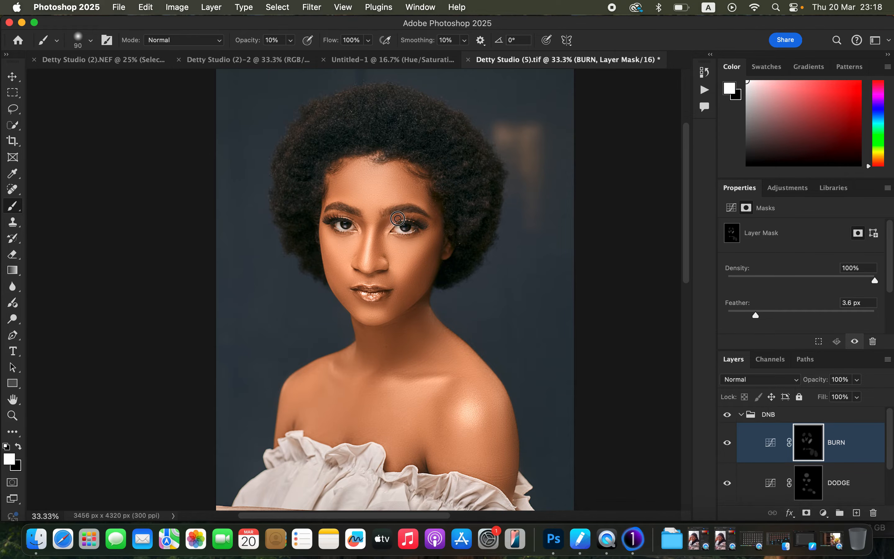
{"action": "left_click", "coordinate": [741, 414]}
{"action": "left_click", "coordinate": [727, 420]}
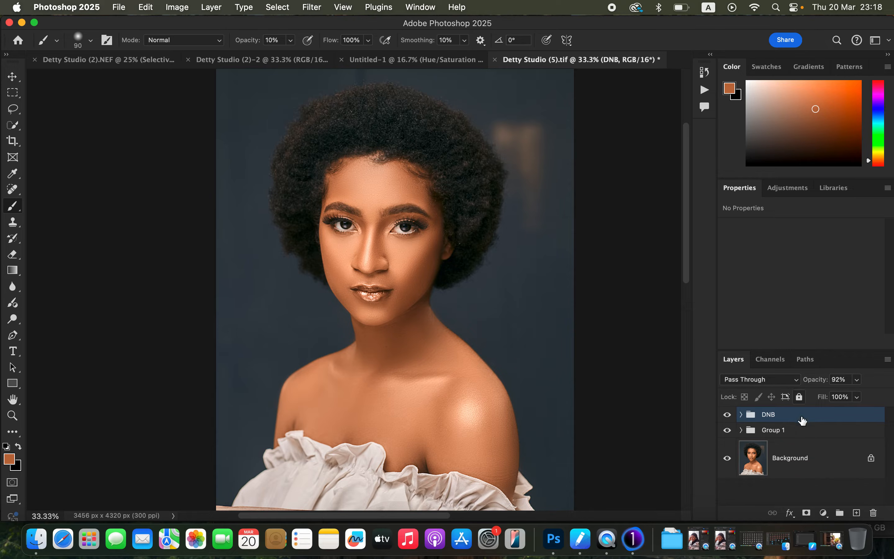
Add a Curves adjustment layer above the DNB group and brighten it by moving the white point to input 196
{"action": "left_click", "coordinate": [823, 513]}
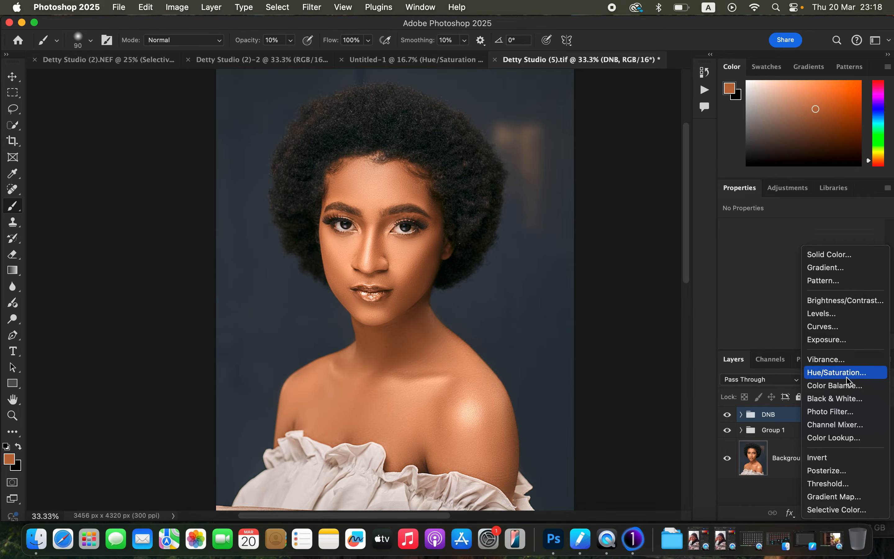
{"action": "left_click", "coordinate": [846, 332]}
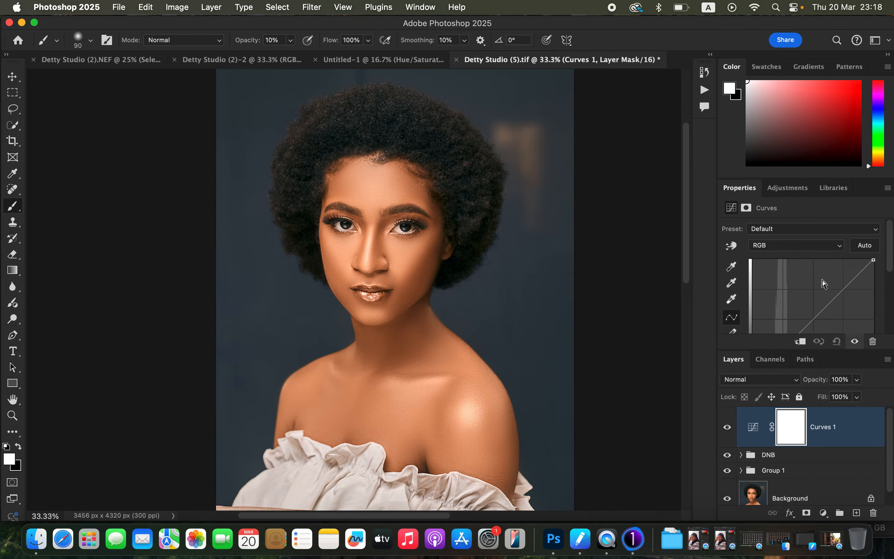
{"action": "scroll", "coordinate": [887, 281], "scroll_direction": "down", "scroll_amount": 5}
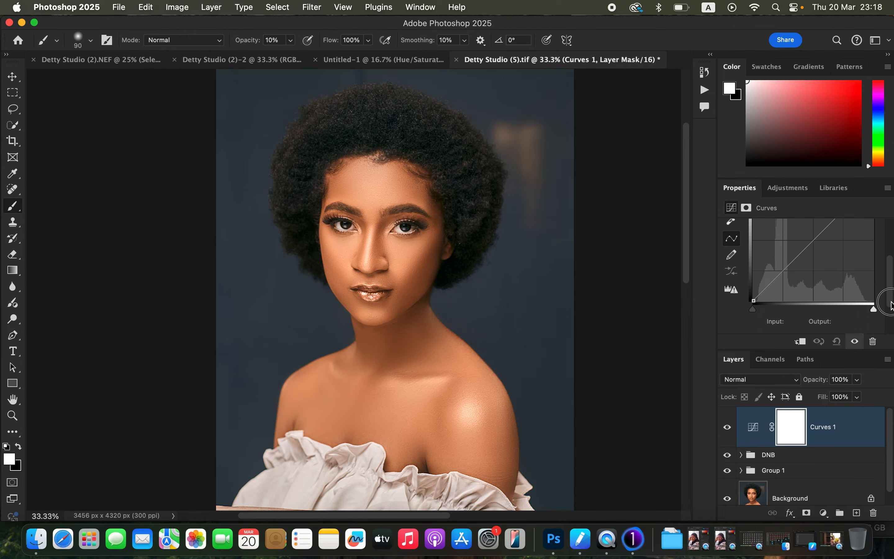
{"action": "left_click_drag", "start_coordinate": [875, 310], "coordinate": [848, 311]}
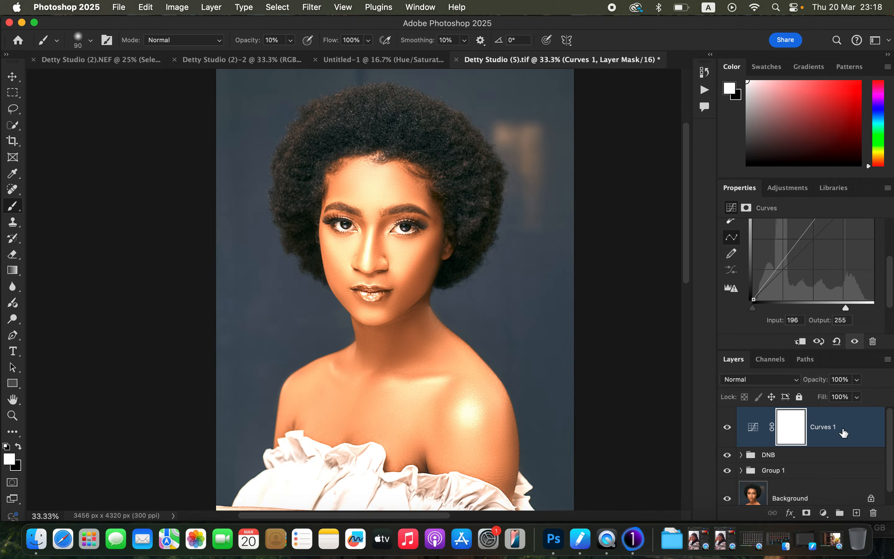
In the Curves 1 layer's blending options, raise the Blend If shadow limit of the underlying layer to 187
{"action": "double_click", "coordinate": [860, 435]}
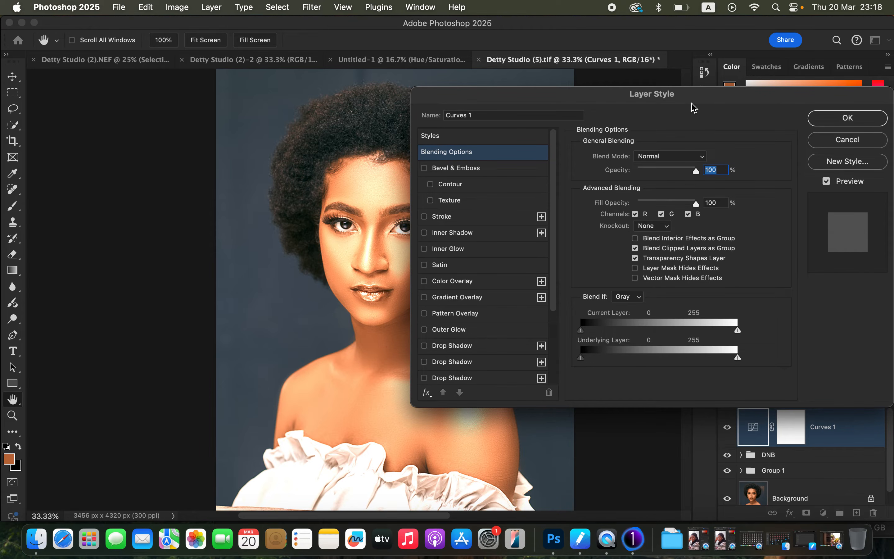
{"action": "left_click_drag", "start_coordinate": [689, 101], "coordinate": [746, 87]}
{"action": "left_click", "coordinate": [678, 285]}
{"action": "left_click", "coordinate": [678, 287]}
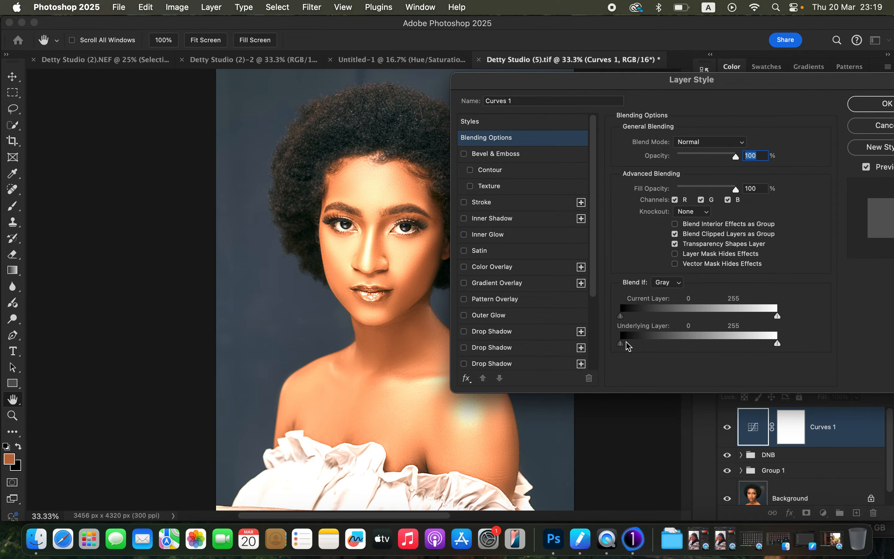
{"action": "left_click_drag", "start_coordinate": [707, 86], "coordinate": [717, 78]}
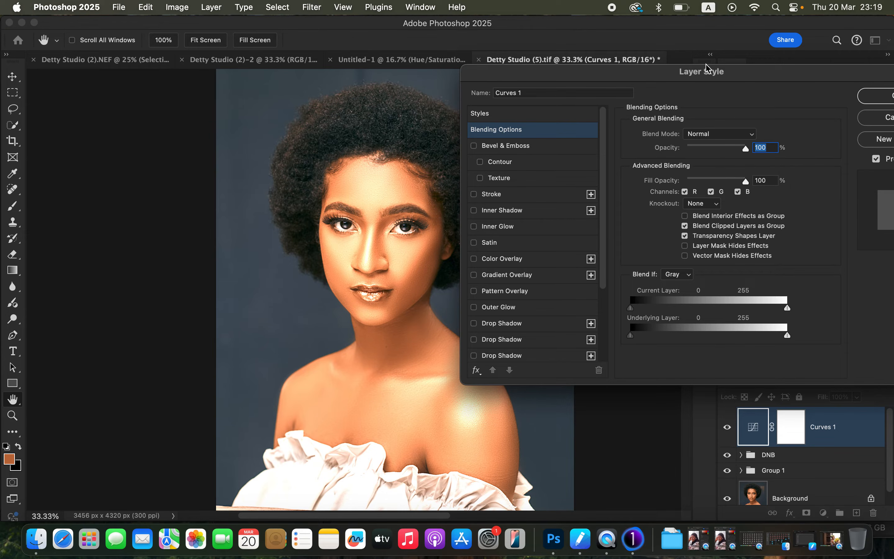
{"action": "left_click", "coordinate": [632, 338]}
{"action": "left_click_drag", "start_coordinate": [632, 337], "coordinate": [685, 346]}
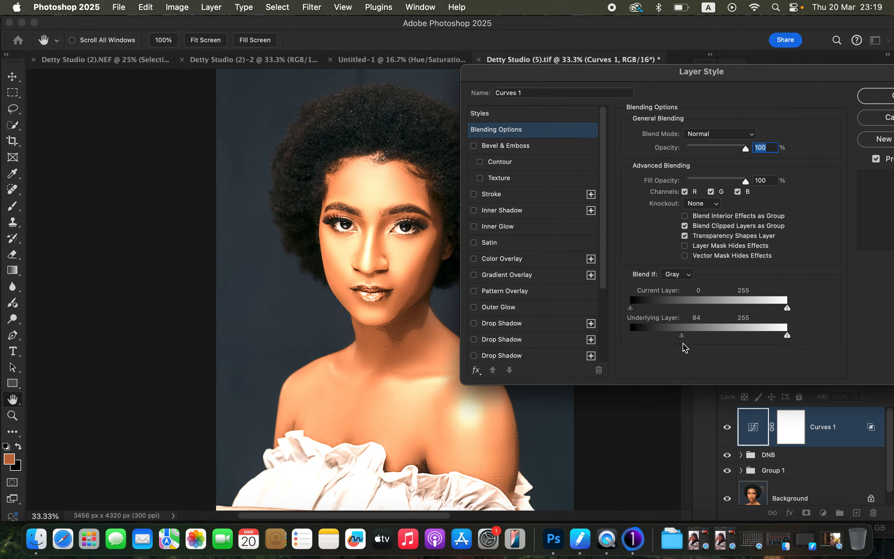
{"action": "left_click_drag", "start_coordinate": [685, 338], "coordinate": [746, 345]}
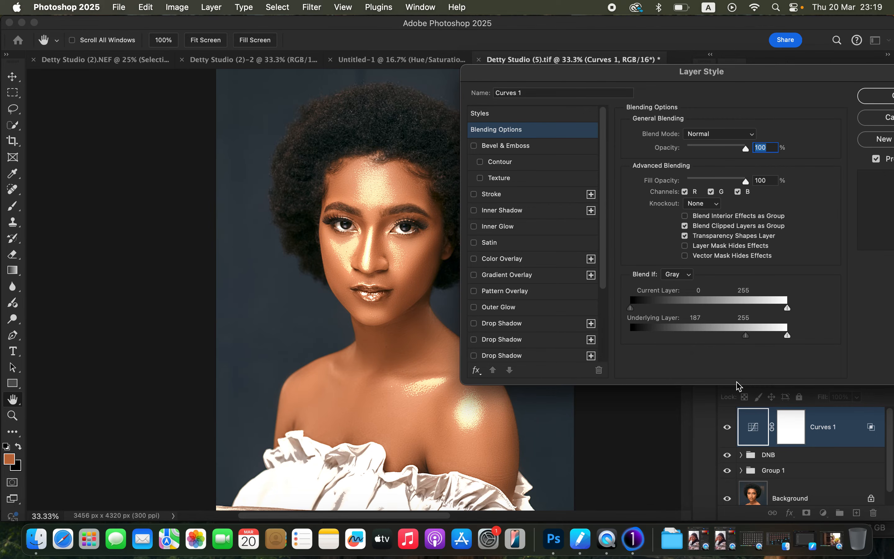
Split the underlying layer's shadow limit to 183 / 216 for a soft transition and apply the blending options
{"action": "key", "text": "alt"}
{"action": "mouse_move", "coordinate": [750, 337]}
{"action": "left_mouse_down"}
{"action": "mouse_move", "coordinate": [770, 336]}
{"action": "mouse_move", "coordinate": [742, 338]}
{"action": "left_mouse_up"}
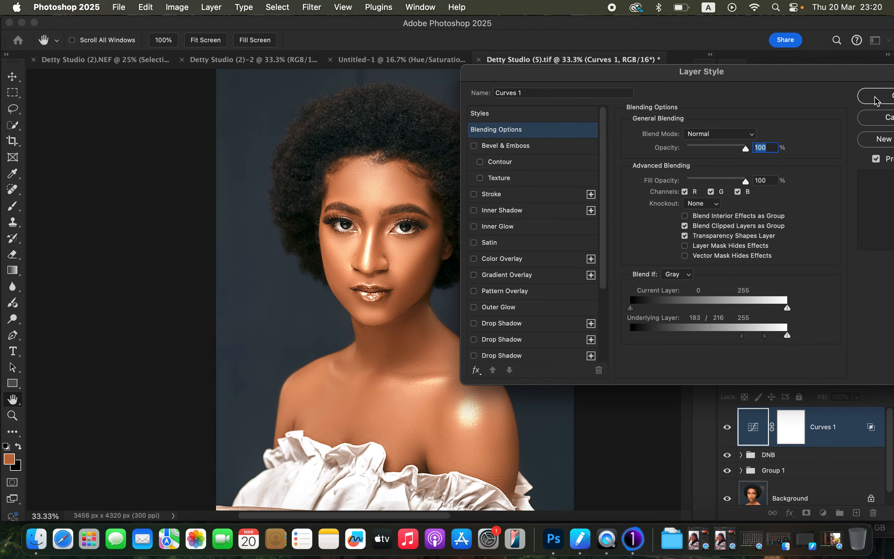
{"action": "left_click_drag", "start_coordinate": [816, 79], "coordinate": [773, 76]}
{"action": "left_click", "coordinate": [828, 94]}
Invert the Curves 1 mask to black and set the brush opacity to 100%
{"action": "left_click", "coordinate": [792, 428]}
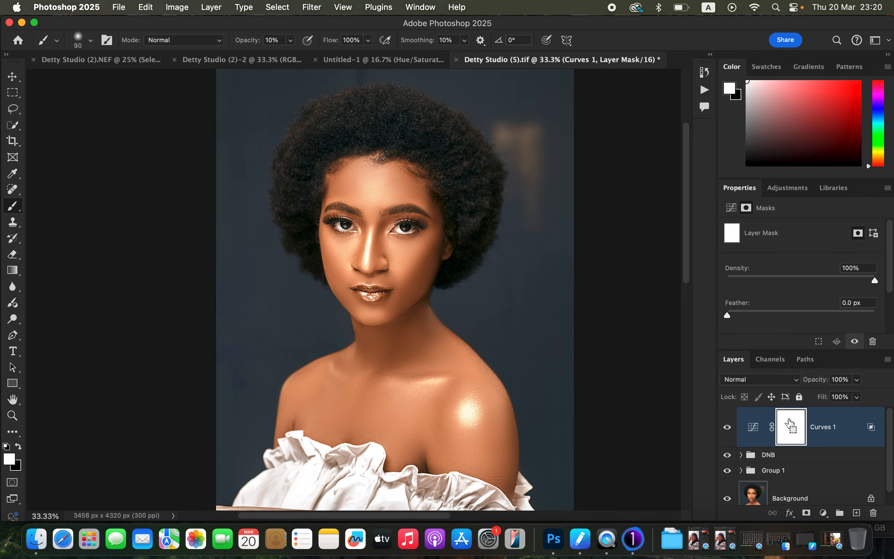
{"action": "key", "text": "super+i"}
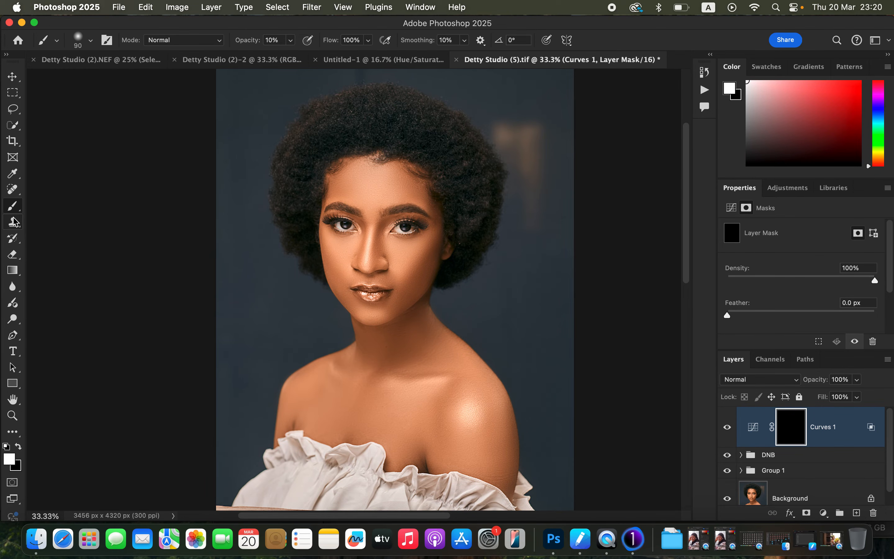
{"action": "left_click", "coordinate": [291, 40]}
{"action": "left_click_drag", "start_coordinate": [290, 55], "coordinate": [342, 55]}
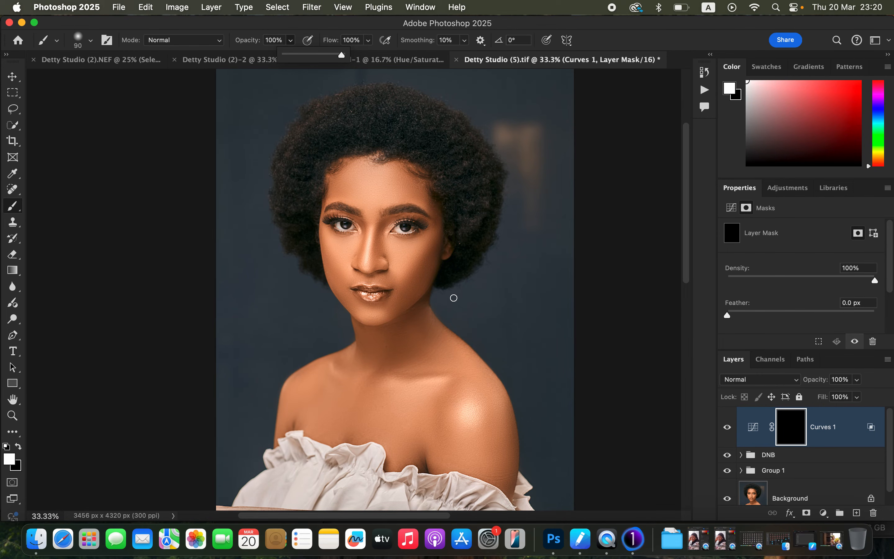
Paint white on the Curves 1 mask over the shoulder highlight and along the collarbone with a 500 px brush
{"action": "left_click", "coordinate": [454, 303]}
{"action": "key", "text": "bracketright"}
{"action": "key", "text": "bracketright"}
{"action": "key", "text": "bracketright"}
{"action": "key", "text": "bracketright"}
{"action": "key", "text": "bracketright"}
{"action": "key", "text": "bracketright"}
{"action": "key", "text": "bracketright"}
{"action": "key", "text": "bracketright"}
{"action": "key", "text": "bracketleft"}
{"action": "key", "text": "bracketleft"}
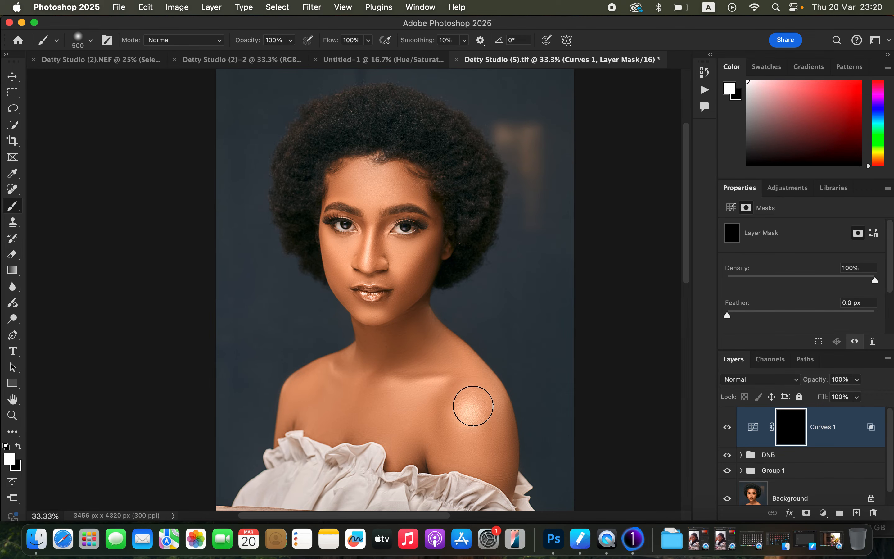
{"action": "left_click", "coordinate": [470, 407]}
{"action": "left_click_drag", "start_coordinate": [458, 392], "coordinate": [335, 371]}
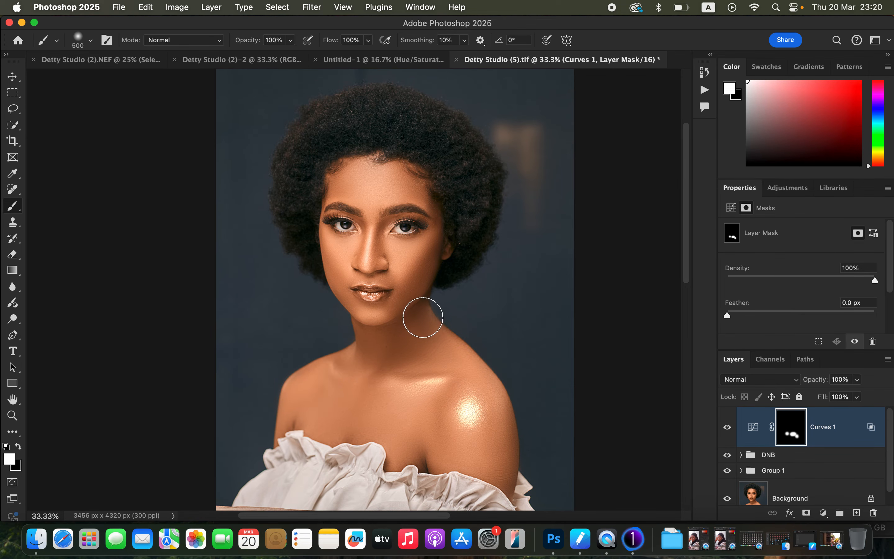
Reveal the highlights on both cheeks and the chin by painting white on the Curves 1 mask with a smaller brush
{"action": "key", "text": "bracketleft"}
{"action": "key", "text": "bracketleft"}
{"action": "key", "text": "bracketleft"}
{"action": "mouse_move", "coordinate": [395, 256]}
{"action": "left_mouse_down"}
{"action": "mouse_move", "coordinate": [400, 252]}
{"action": "mouse_move", "coordinate": [409, 267]}
{"action": "left_mouse_up"}
{"action": "left_click_drag", "start_coordinate": [338, 248], "coordinate": [340, 254]}
{"action": "mouse_move", "coordinate": [371, 307]}
{"action": "left_mouse_down"}
{"action": "mouse_move", "coordinate": [373, 322]}
{"action": "mouse_move", "coordinate": [388, 323]}
{"action": "left_mouse_up"}
Enlarge the brush to 500 px and paint white over the center of the forehead on the Curves 1 mask
{"action": "key", "text": "bracketright"}
{"action": "key", "text": "bracketright"}
{"action": "key", "text": "bracketright"}
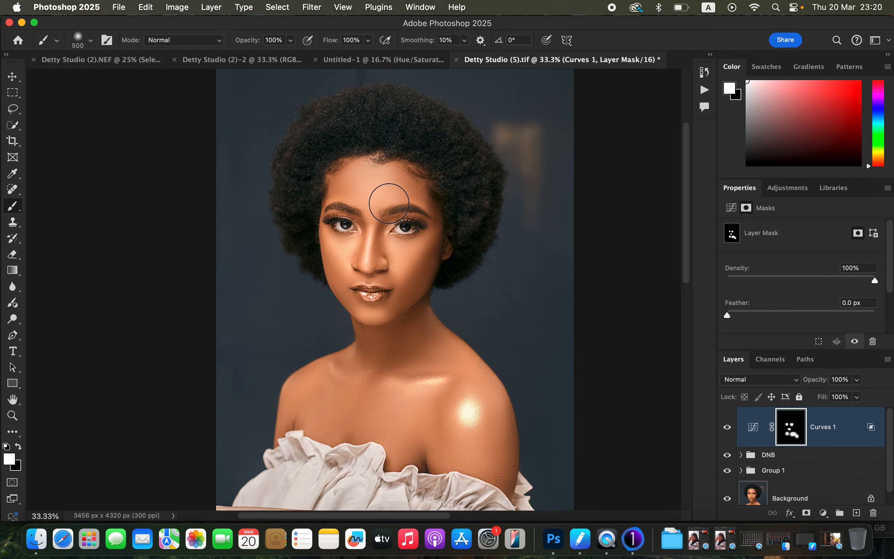
{"action": "left_click_drag", "start_coordinate": [376, 192], "coordinate": [380, 186]}
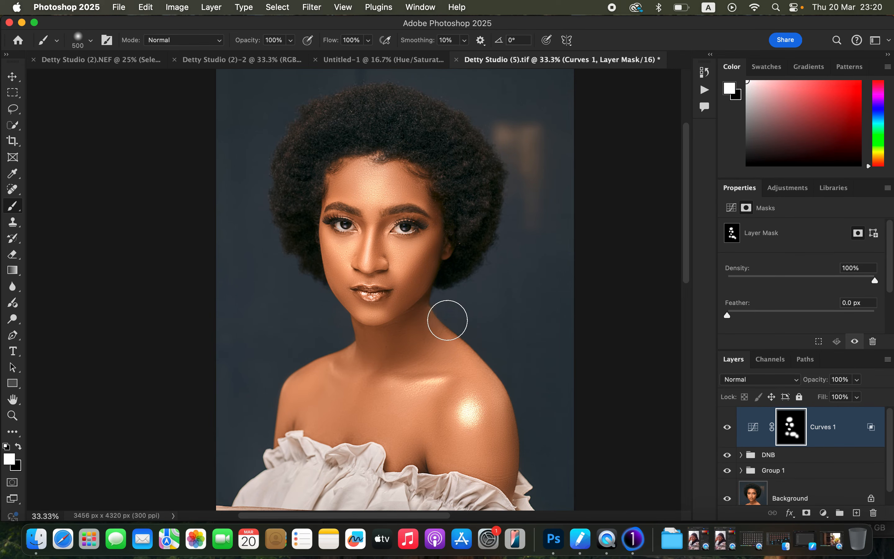
Reduce the brush size and strengthen the chin highlight with more white on the Curves 1 mask
{"action": "key", "text": "bracketleft"}
{"action": "key", "text": "bracketleft"}
{"action": "key", "text": "bracketleft"}
{"action": "key", "text": "bracketleft"}
{"action": "key", "text": "bracketleft"}
{"action": "key", "text": "bracketleft"}
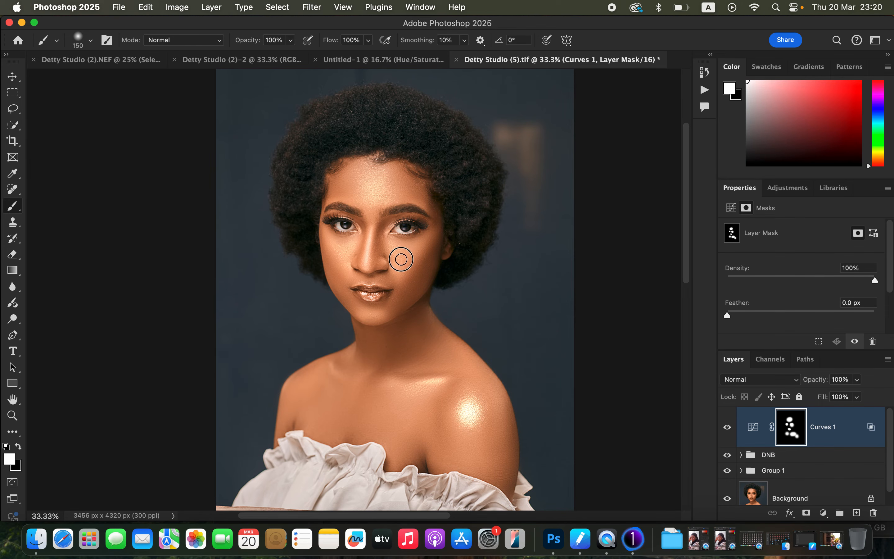
{"action": "left_click", "coordinate": [374, 311]}
{"action": "left_click_drag", "start_coordinate": [379, 314], "coordinate": [371, 316]}
Enlarge the brush again and add more white over the forehead highlight on the Curves 1 mask
{"action": "key", "text": "bracketright"}
{"action": "key", "text": "bracketright"}
{"action": "key", "text": "bracketright"}
{"action": "left_click", "coordinate": [380, 191]}
{"action": "mouse_move", "coordinate": [379, 192]}
{"action": "left_mouse_down"}
{"action": "mouse_move", "coordinate": [359, 176]}
{"action": "mouse_move", "coordinate": [383, 188]}
{"action": "mouse_move", "coordinate": [379, 179]}
{"action": "mouse_move", "coordinate": [375, 190]}
{"action": "mouse_move", "coordinate": [361, 180]}
{"action": "mouse_move", "coordinate": [377, 176]}
{"action": "mouse_move", "coordinate": [389, 188]}
{"action": "left_mouse_up"}
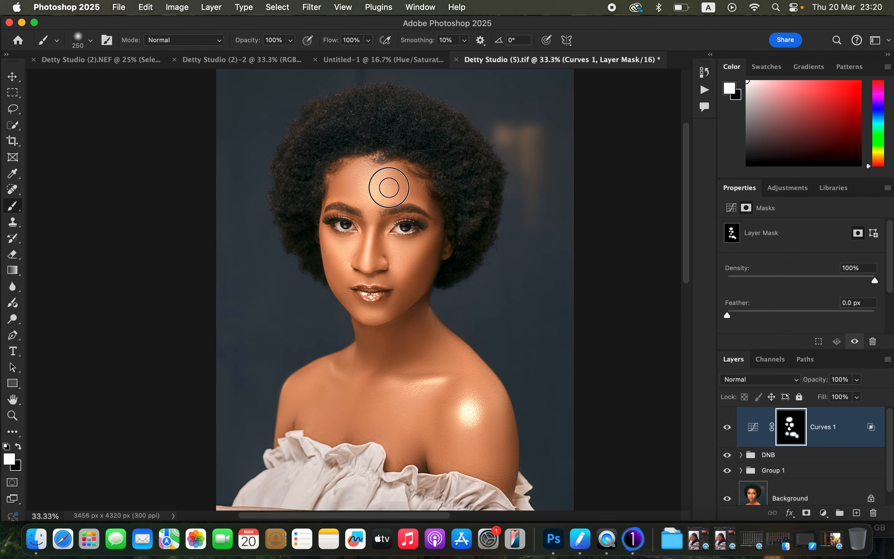
Go over both cheeks and the chin again with white on the Curves 1 mask using a 250 px brush
{"action": "left_click_drag", "start_coordinate": [404, 258], "coordinate": [406, 266]}
{"action": "left_click_drag", "start_coordinate": [341, 255], "coordinate": [344, 270]}
{"action": "left_click_drag", "start_coordinate": [375, 315], "coordinate": [384, 319]}
{"action": "mouse_move", "coordinate": [402, 255]}
{"action": "left_mouse_down"}
{"action": "mouse_move", "coordinate": [404, 262]}
{"action": "mouse_move", "coordinate": [402, 254]}
{"action": "left_mouse_up"}
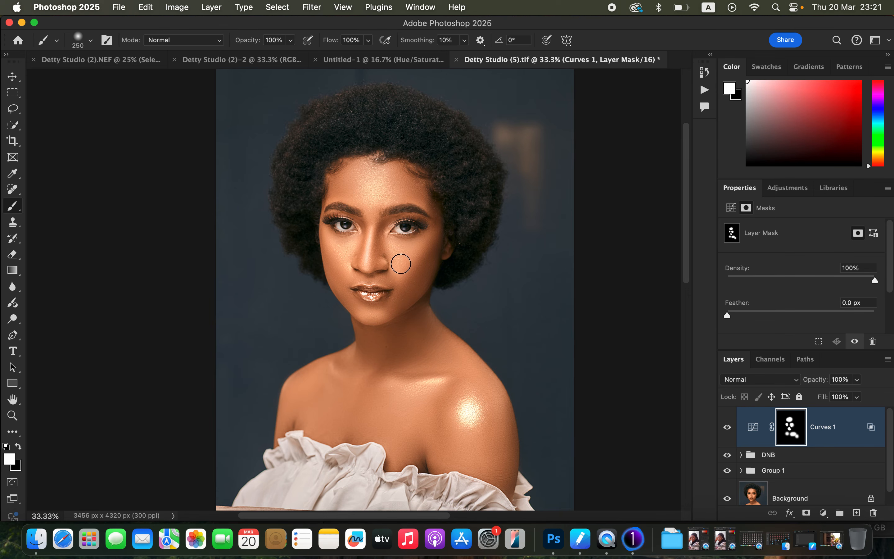
Lower the brush opacity to 10% and paint white down the nose bridge on the Curves 1 mask
{"action": "left_click", "coordinate": [291, 40]}
{"action": "left_click_drag", "start_coordinate": [271, 59], "coordinate": [241, 58]}
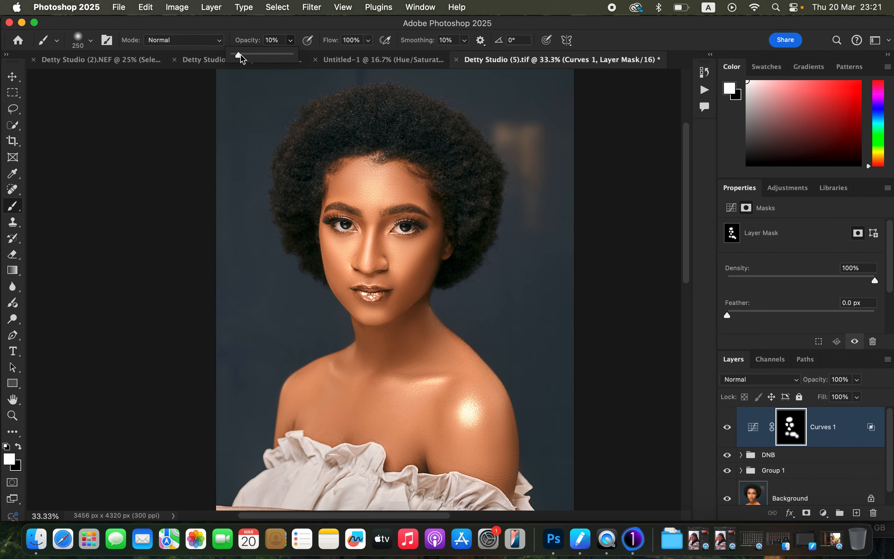
{"action": "left_click_drag", "start_coordinate": [370, 233], "coordinate": [367, 269]}
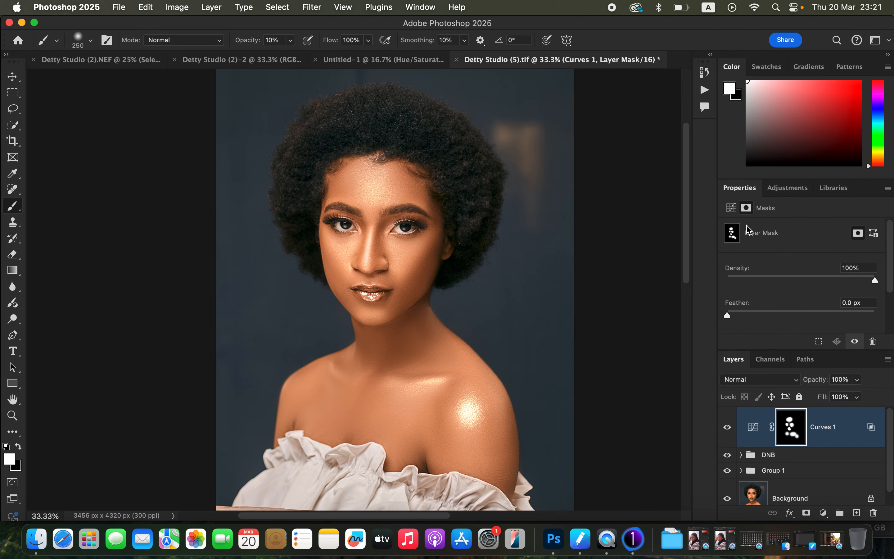
Feather the Curves 1 mask by 3.5 px and compare the image with and without the layer
{"action": "left_click_drag", "start_coordinate": [750, 316], "coordinate": [757, 320]}
{"action": "left_click", "coordinate": [729, 436]}
{"action": "left_click", "coordinate": [729, 436]}
{"action": "left_click", "coordinate": [728, 432]}
{"action": "left_click", "coordinate": [728, 430]}
Set the Curves 1 layer's opacity to 86% and check its effect by toggling its visibility
{"action": "left_click_drag", "start_coordinate": [857, 380], "coordinate": [848, 398]}
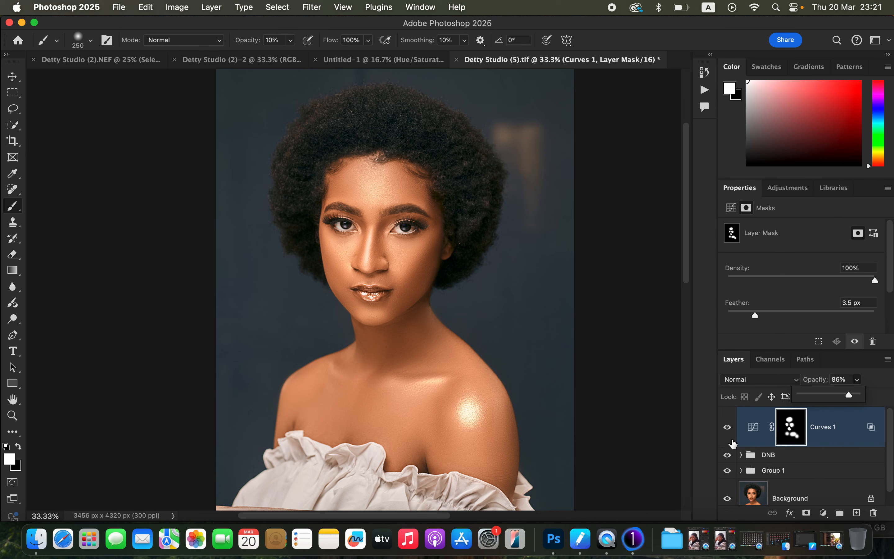
{"action": "left_click", "coordinate": [728, 429]}
{"action": "left_click", "coordinate": [727, 429]}
{"action": "left_click", "coordinate": [727, 428]}
{"action": "left_click", "coordinate": [727, 429]}
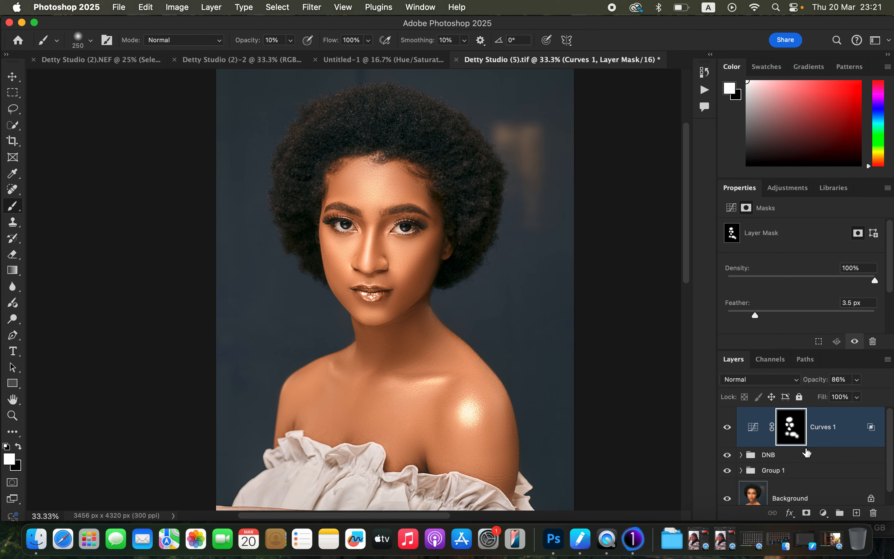
Group the Curves 1 layer together with the DNB group and compare the portrait with and without the new group
{"action": "left_click", "coordinate": [827, 458], "text": "shift"}
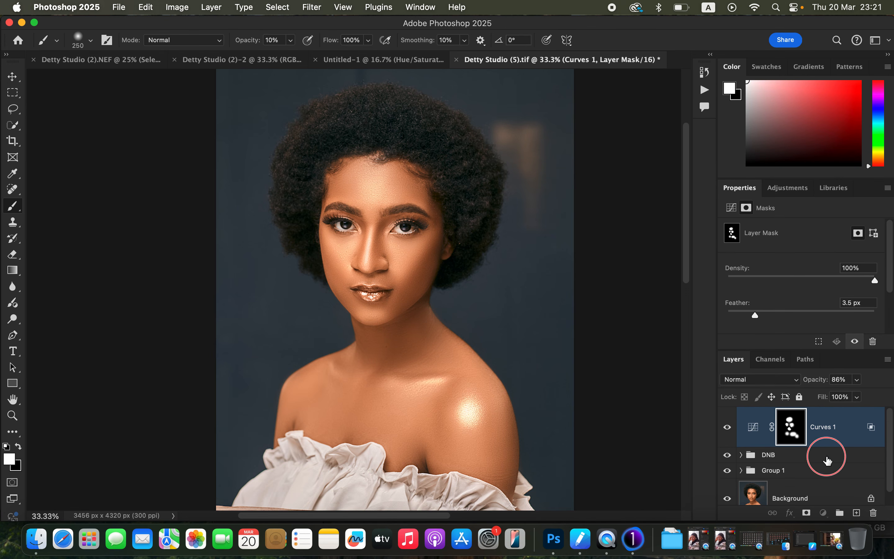
{"action": "key", "text": "super+g"}
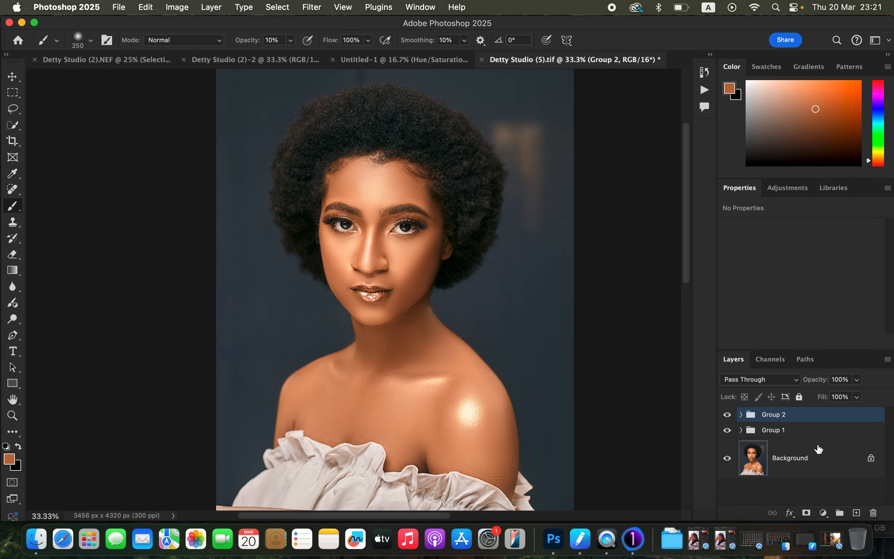
{"action": "left_click", "coordinate": [727, 415]}
{"action": "left_click", "coordinate": [727, 415]}
{"action": "left_click", "coordinate": [727, 415]}
{"action": "left_click", "coordinate": [727, 415]}
{"action": "left_click", "coordinate": [727, 416]}
{"action": "left_click", "coordinate": [727, 416]}
{"action": "left_click", "coordinate": [728, 415]}
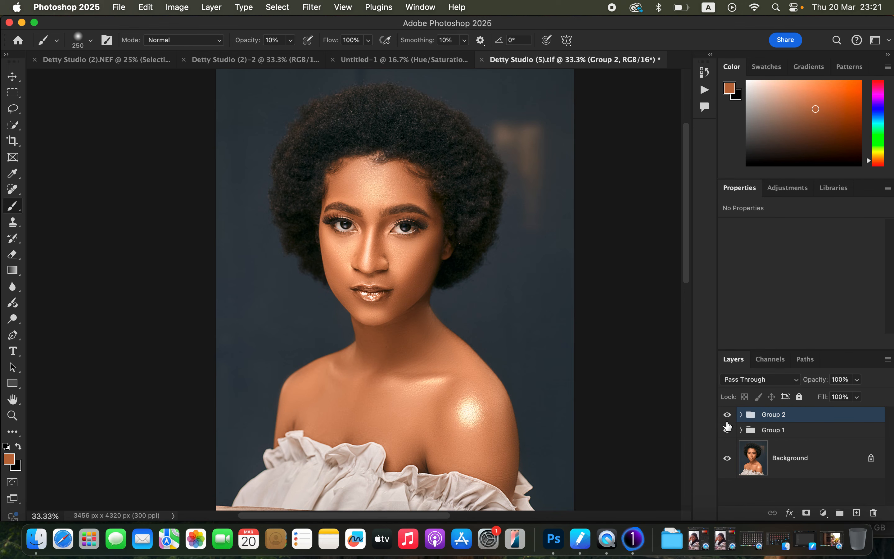